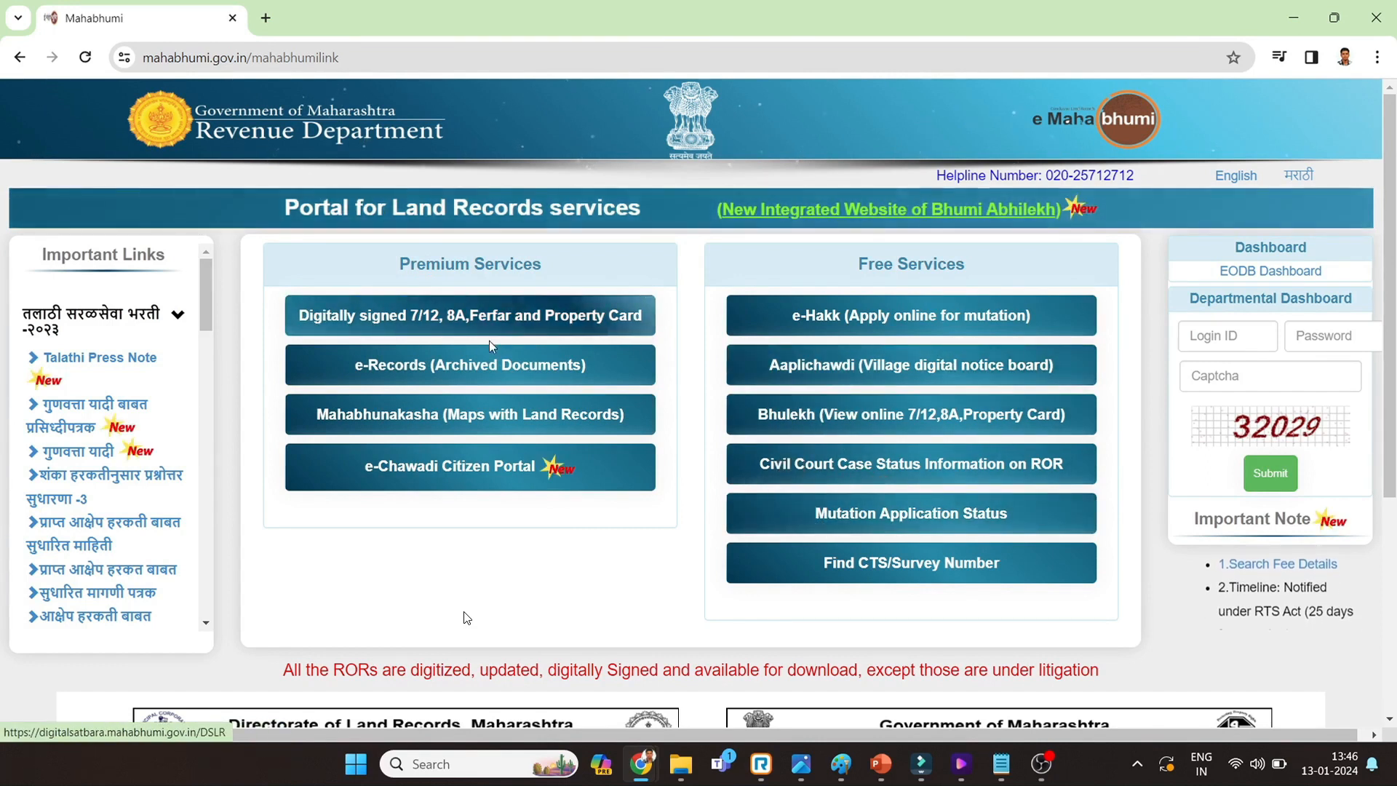
- Open the 'Digitally signed 7/12, 8A, Ferfar and Property Card' service and scroll to its login form
left_click(448, 326)
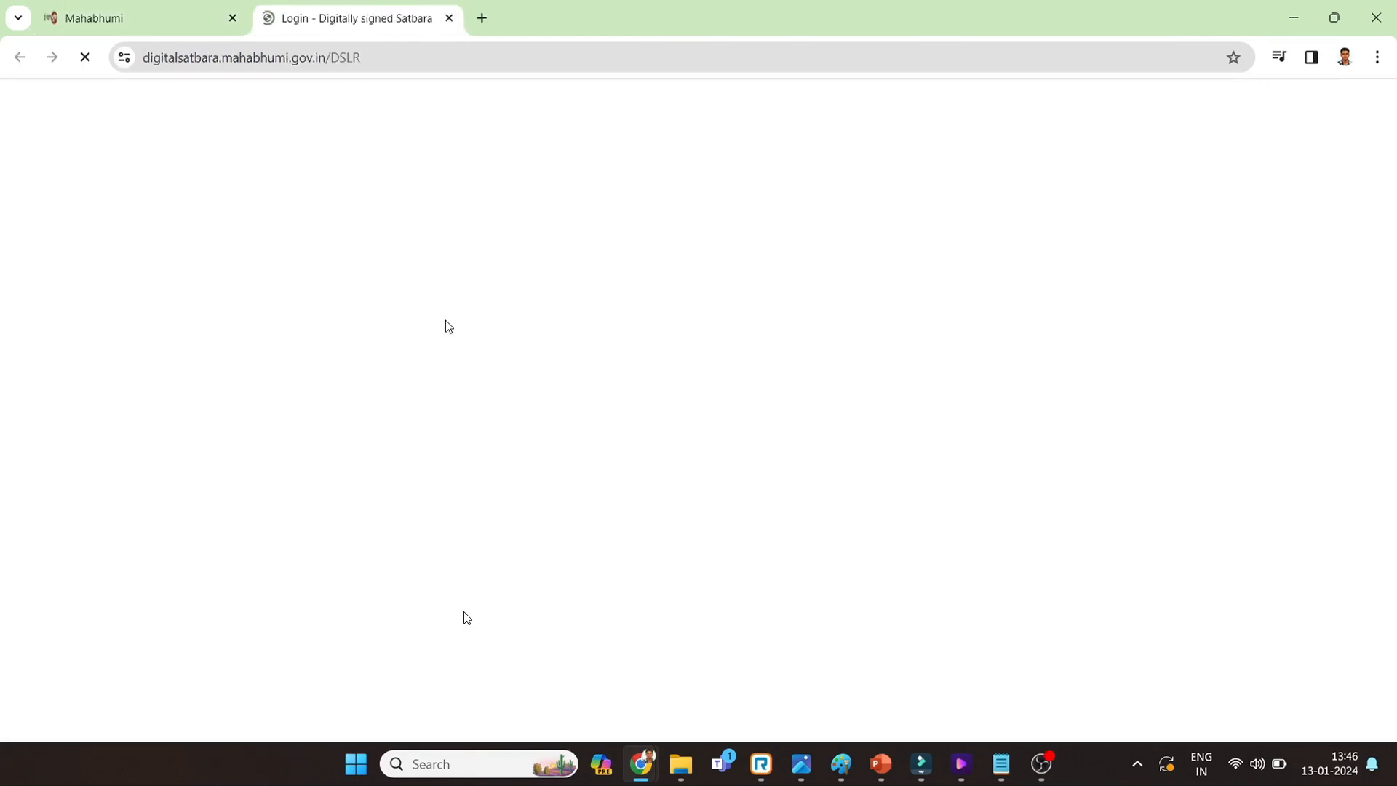
scroll(537, 416, "down", 1)
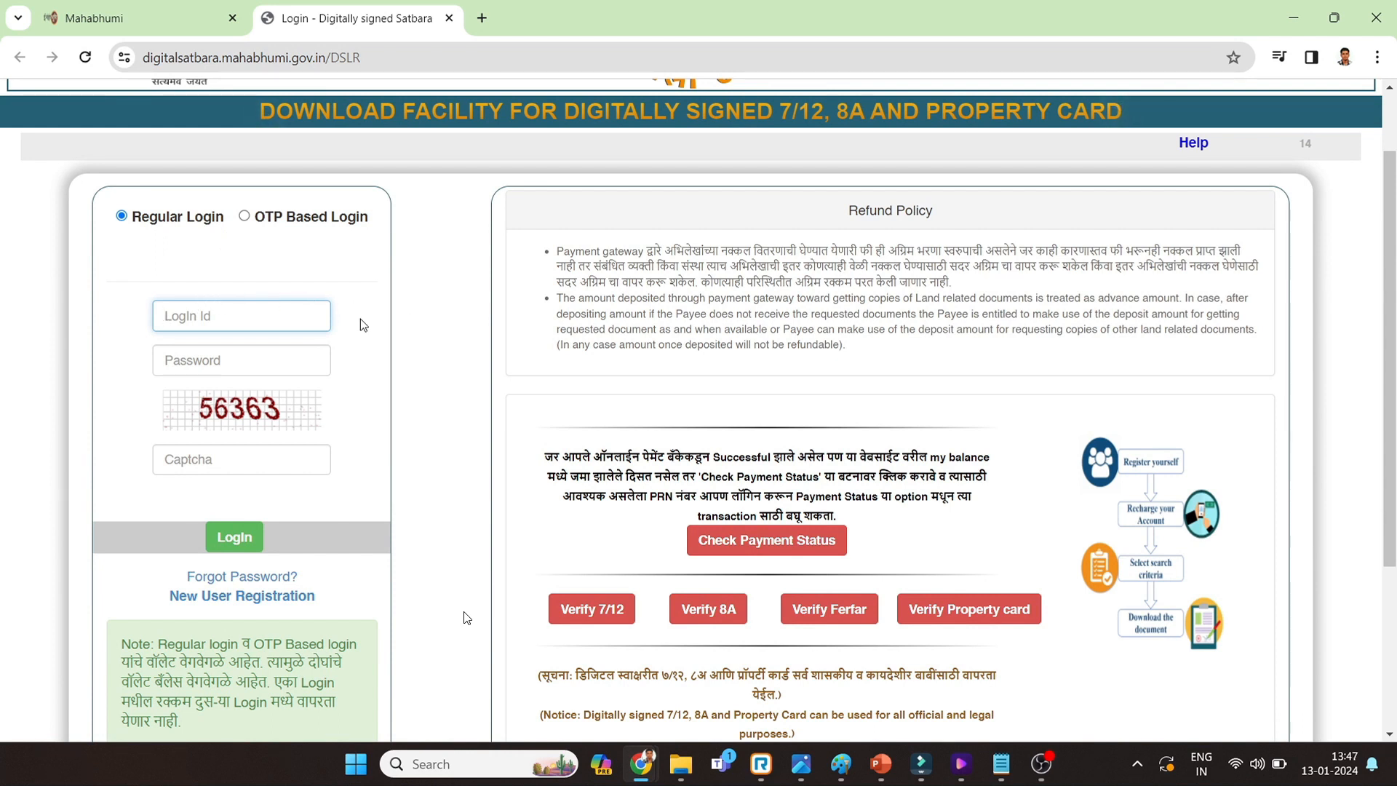
scroll(240, 378, "down", 3)
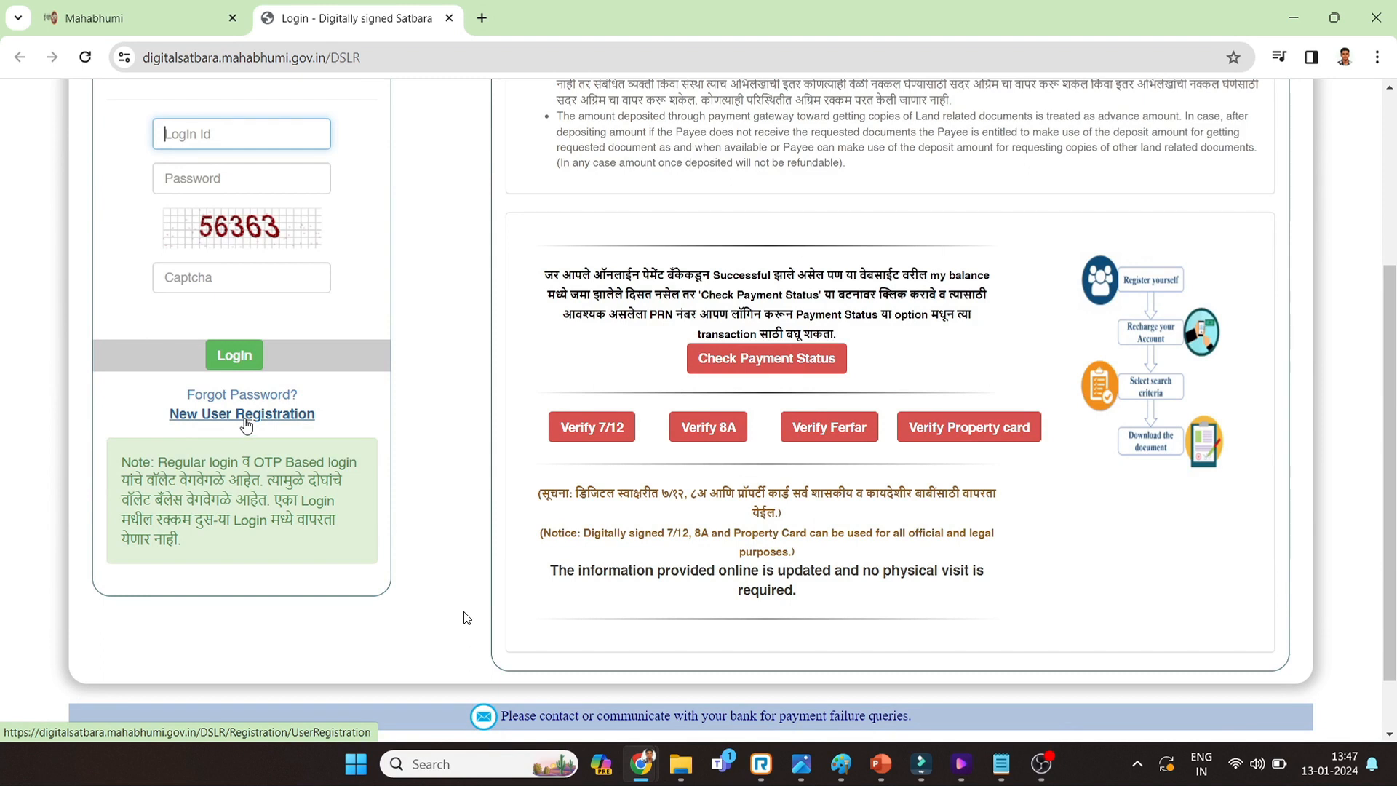
- Register as a new user, entering personal details, an available login ID and a password
left_click(245, 414)
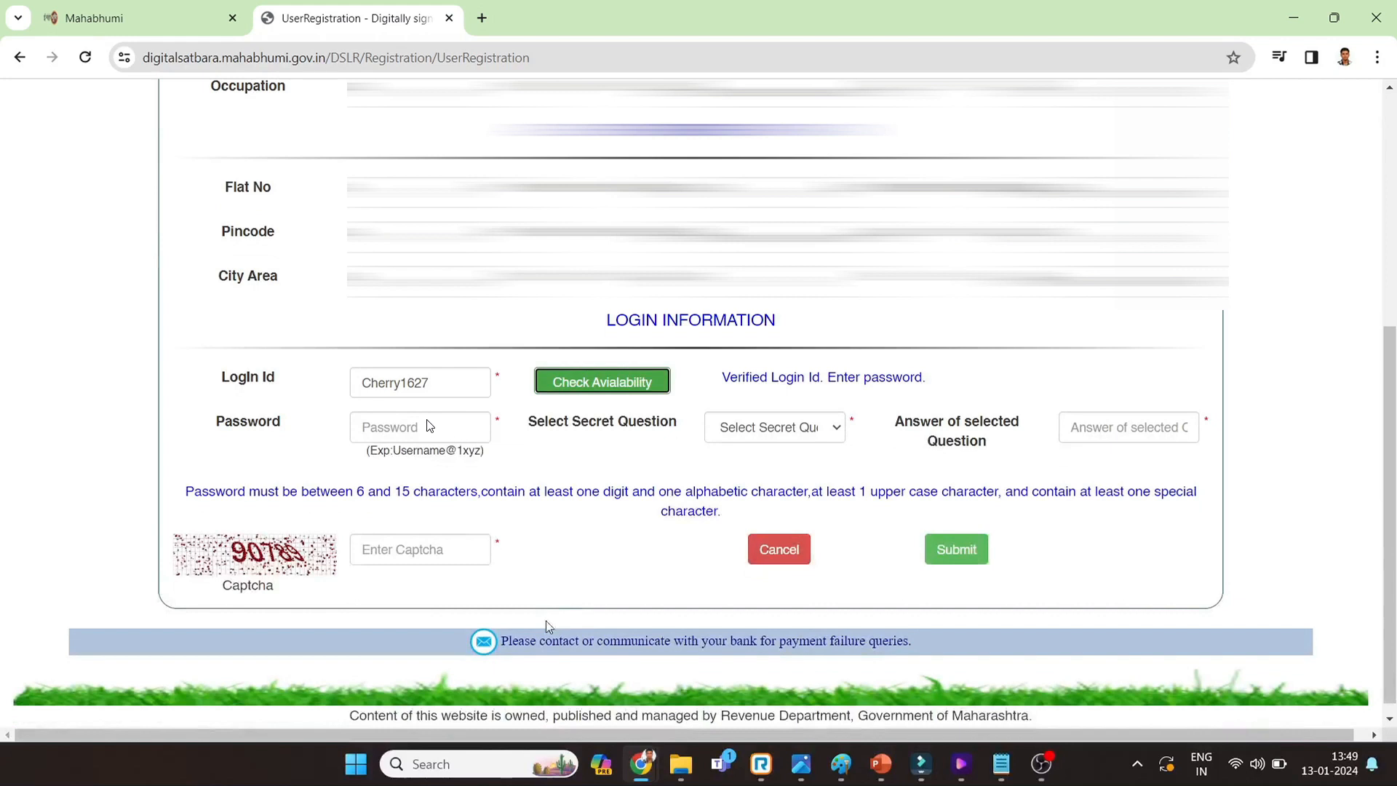
left_click(798, 429)
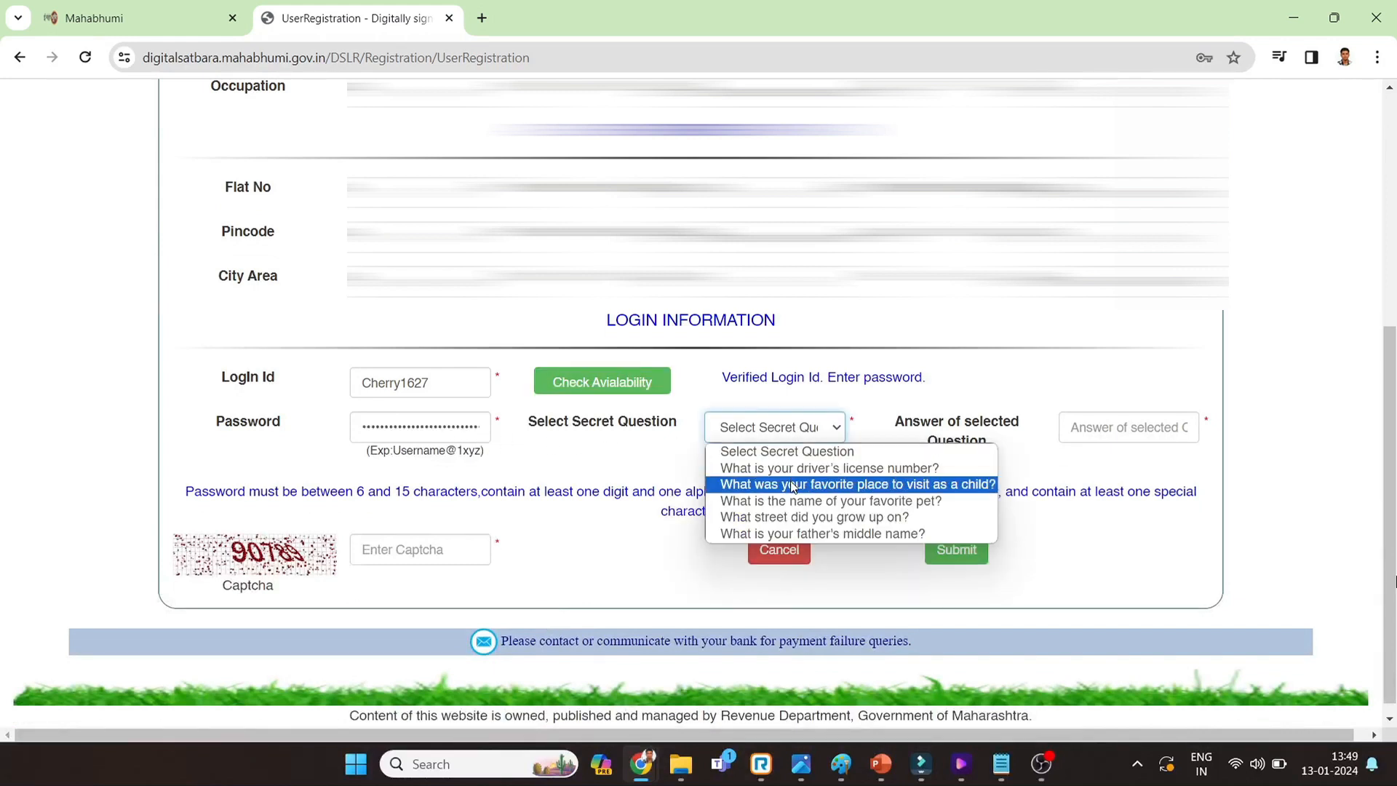
left_click(831, 502)
left_click(1098, 431)
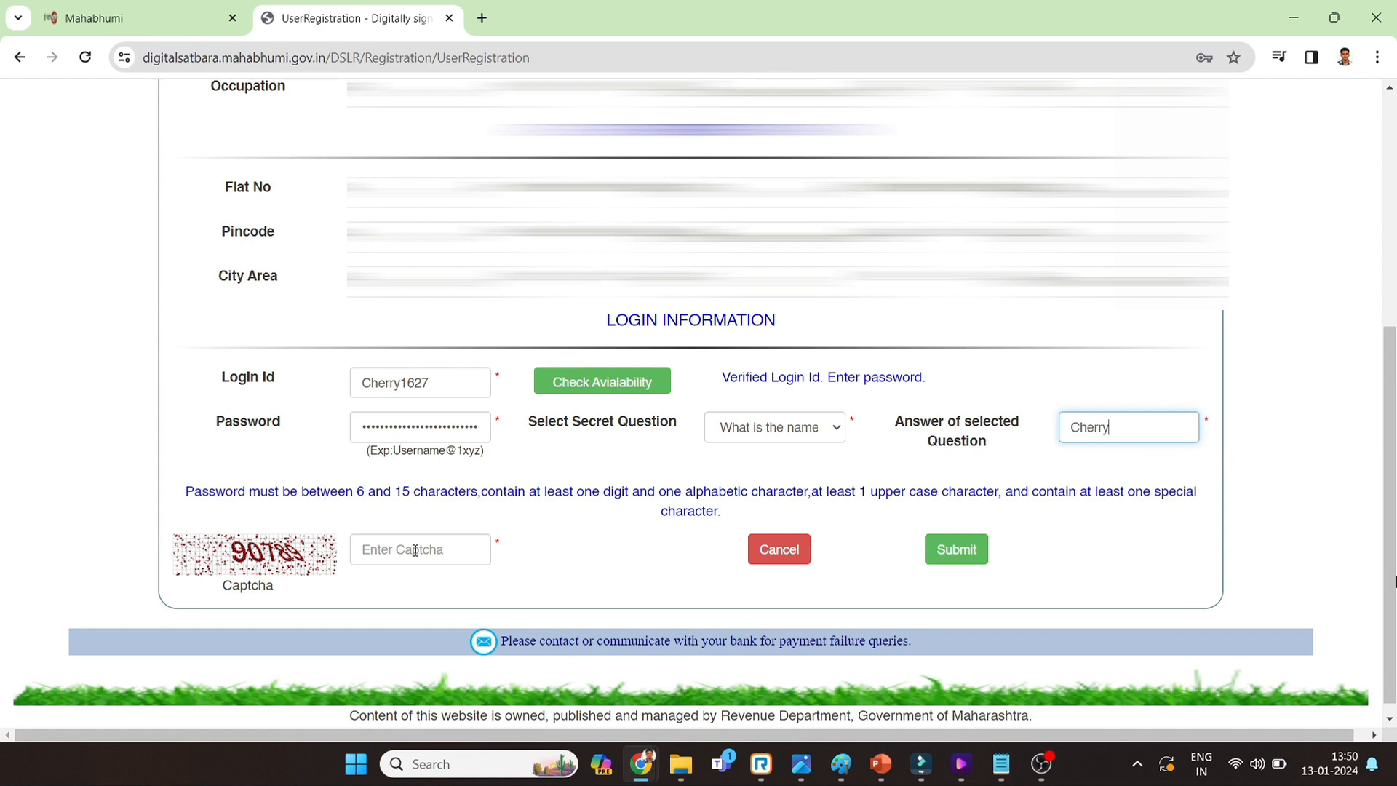
left_click(394, 553)
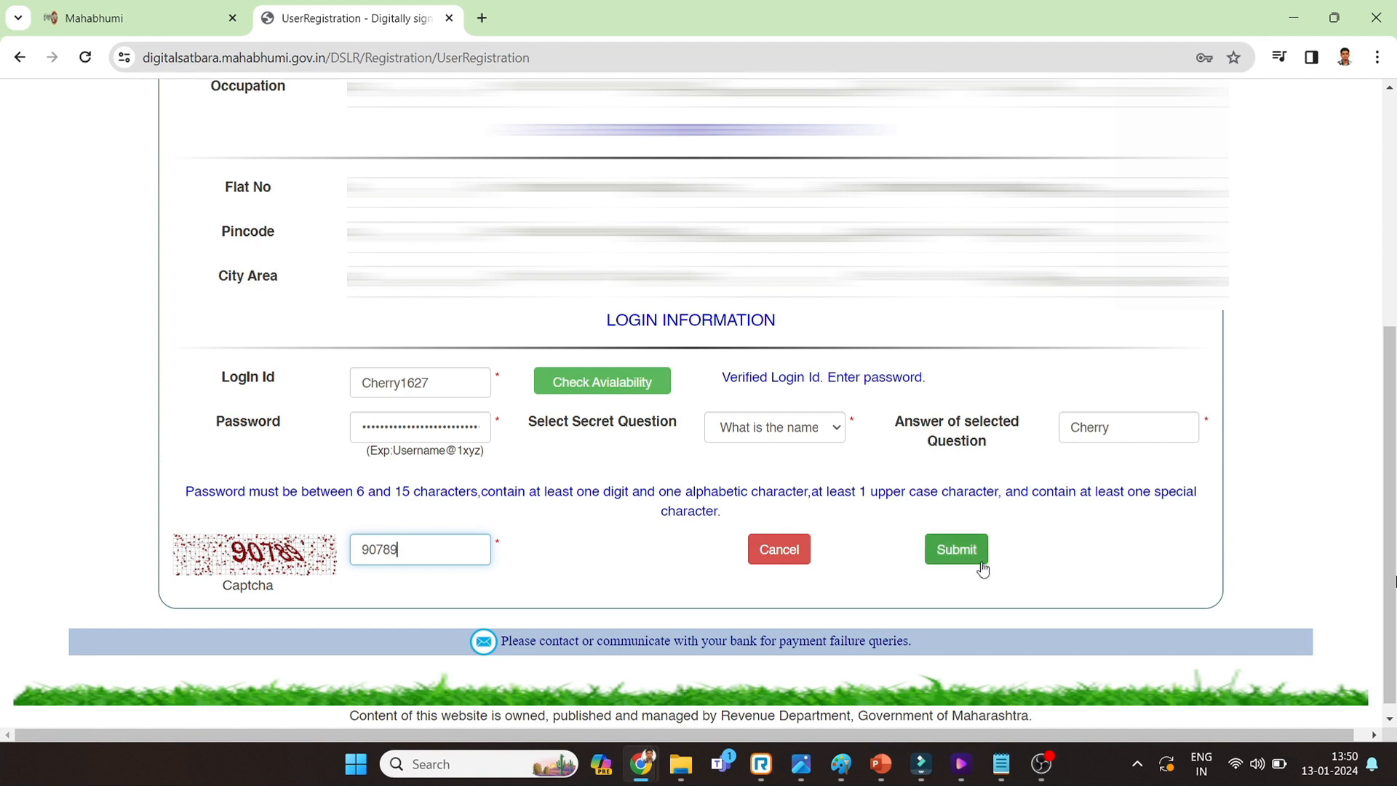
left_click(967, 559)
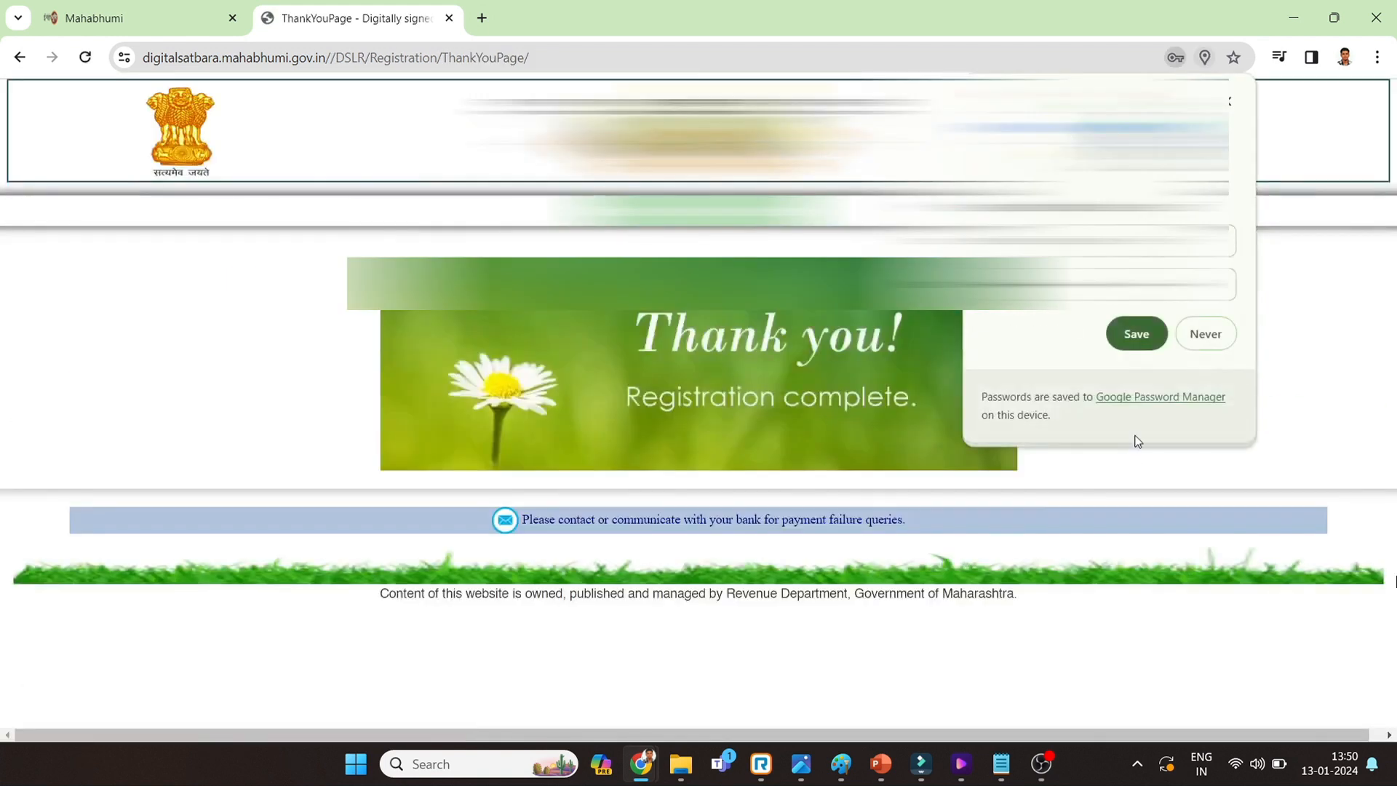
- Save the new login in the browser, then sign in with captcha 68255
left_click(1136, 335)
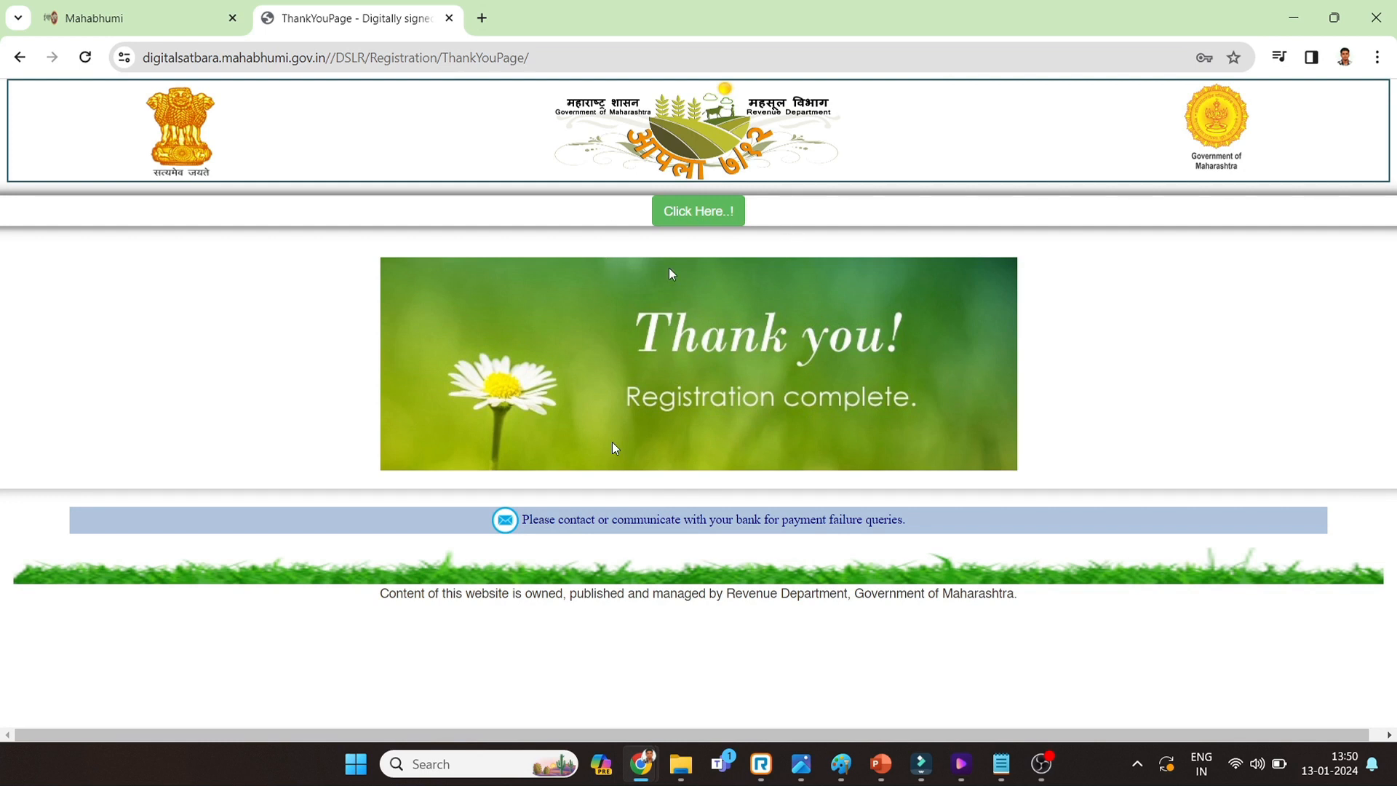
left_click(689, 212)
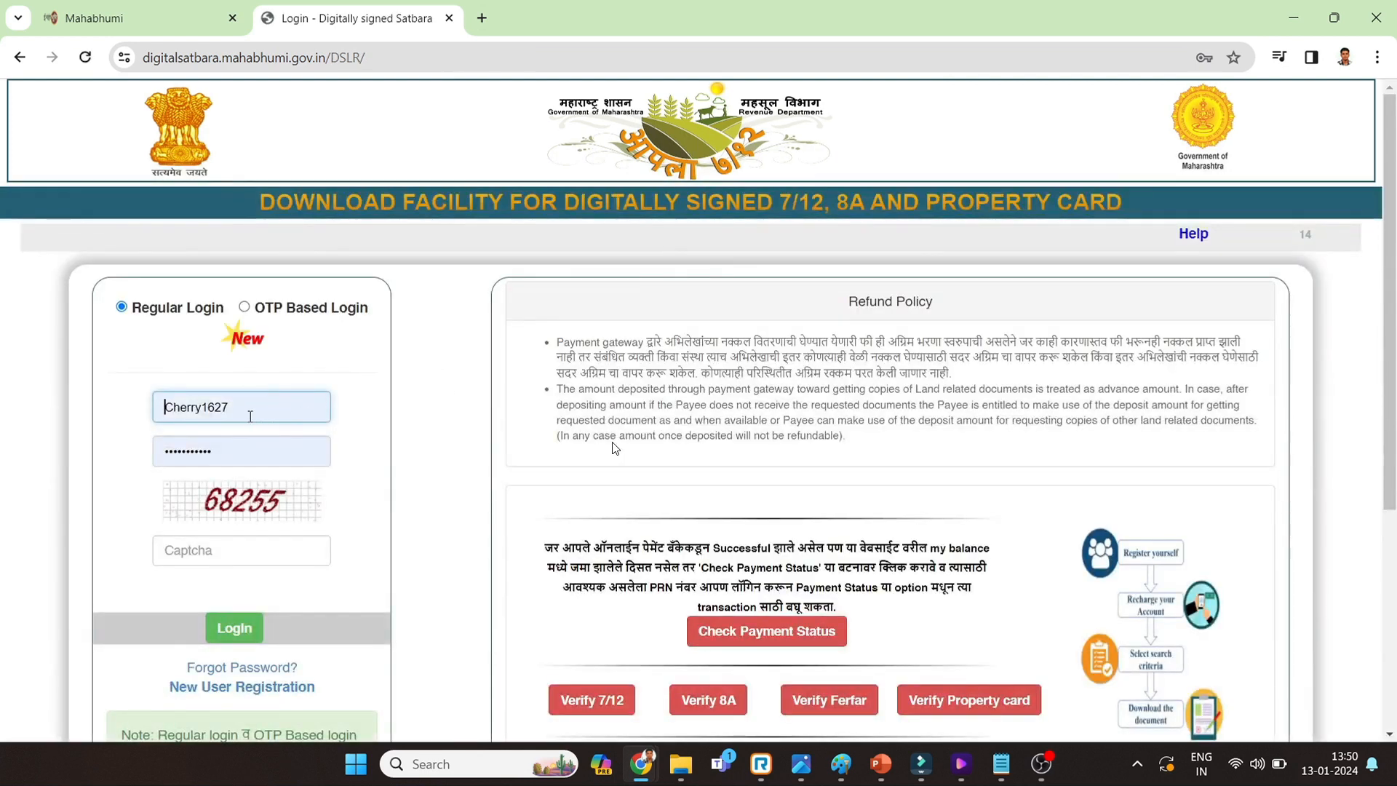
scroll(253, 517, "down", 1)
left_click(206, 455)
type("68")
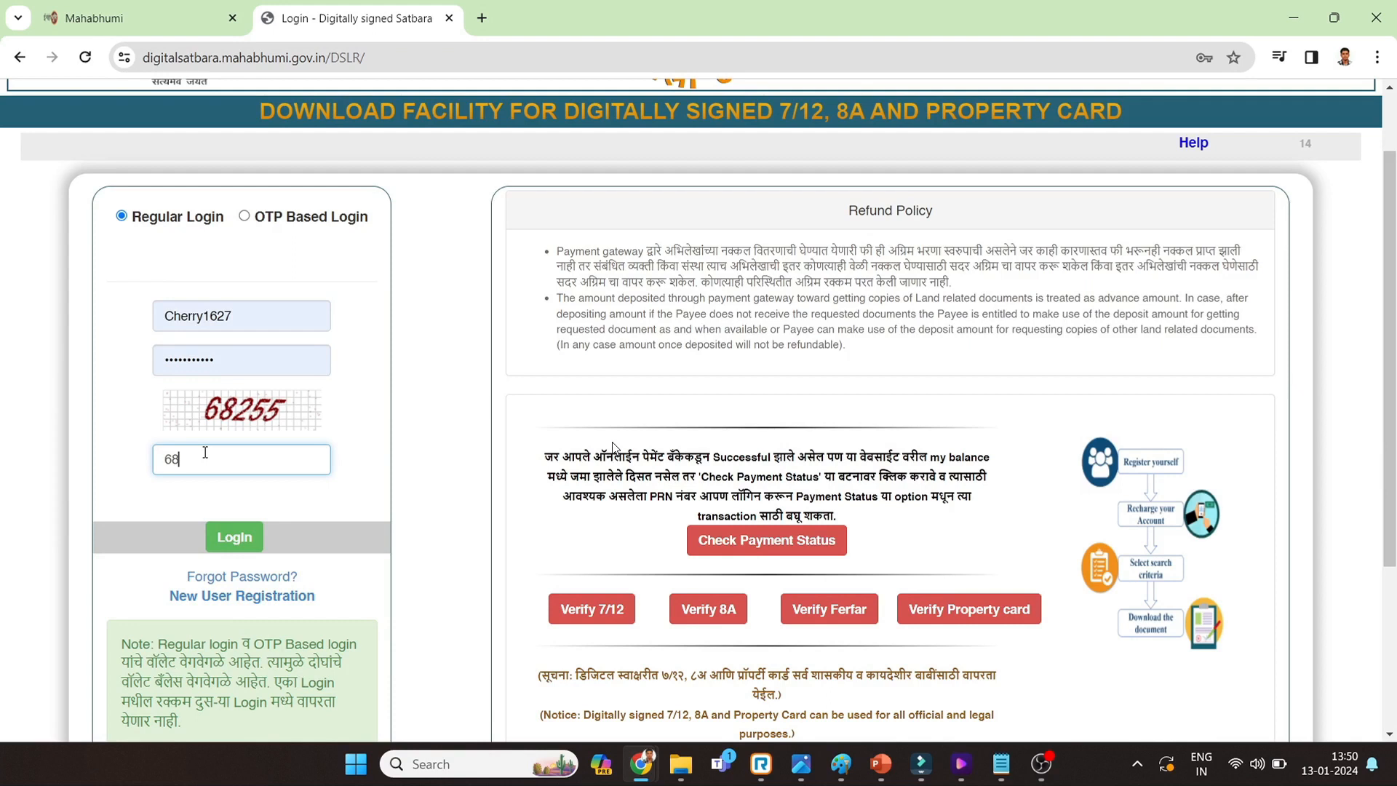
type("255")
left_click(236, 539)
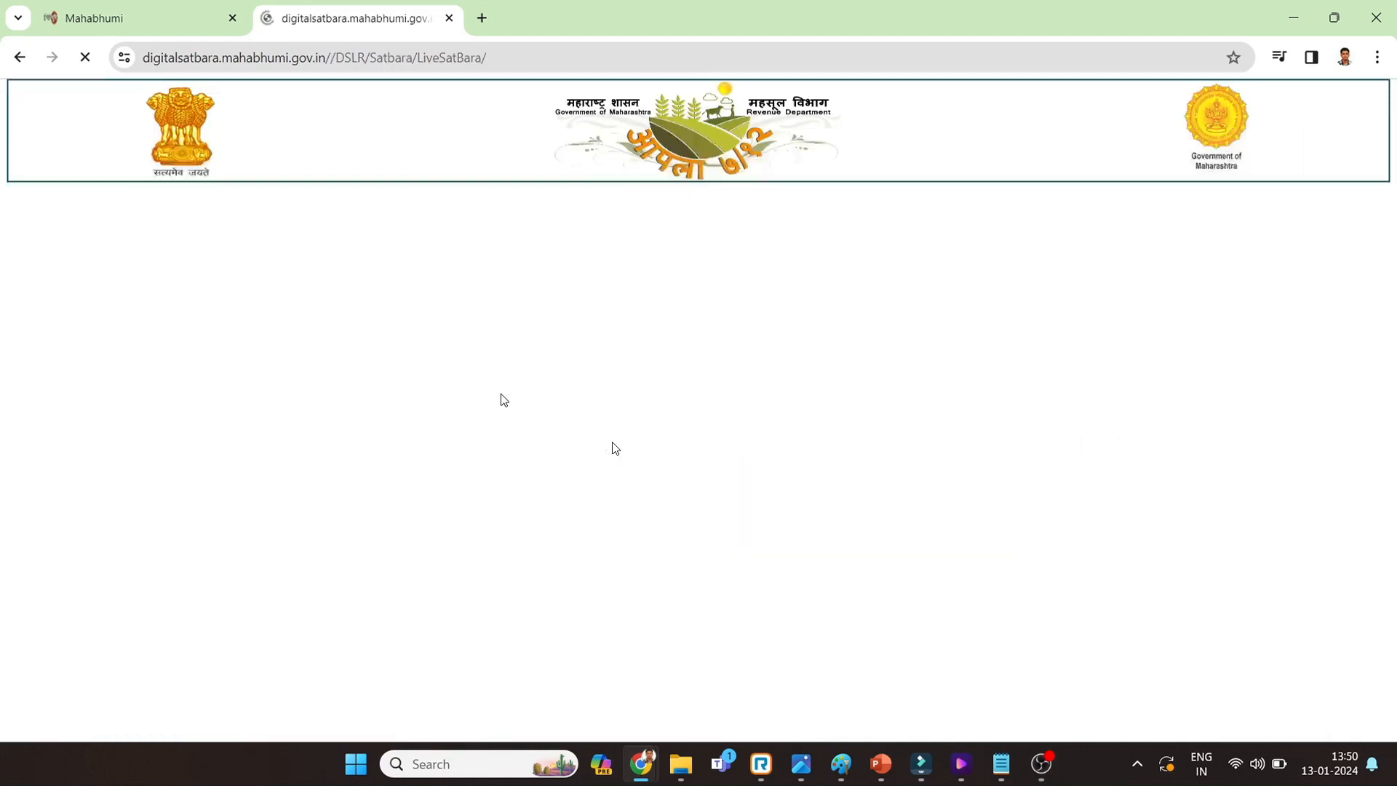
- Scroll through the 7/12 search for survey 622 in कोंगनोळी, which shows a ₹0 balance
scroll(676, 405, "down", 3)
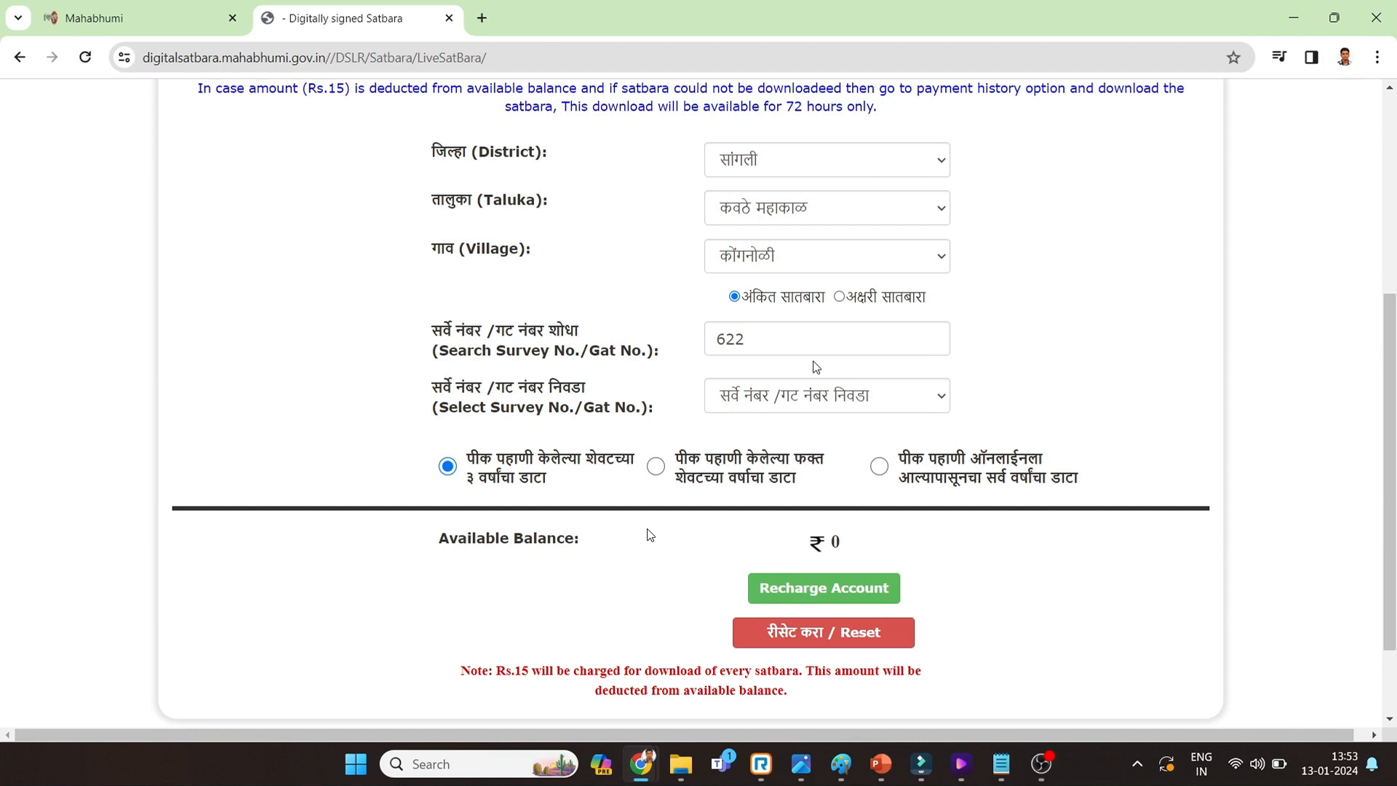
scroll(815, 367, "down", 2)
- Recharge the wallet with ₹100 through SBI, accepting the refund policy and confirming
left_click(822, 473)
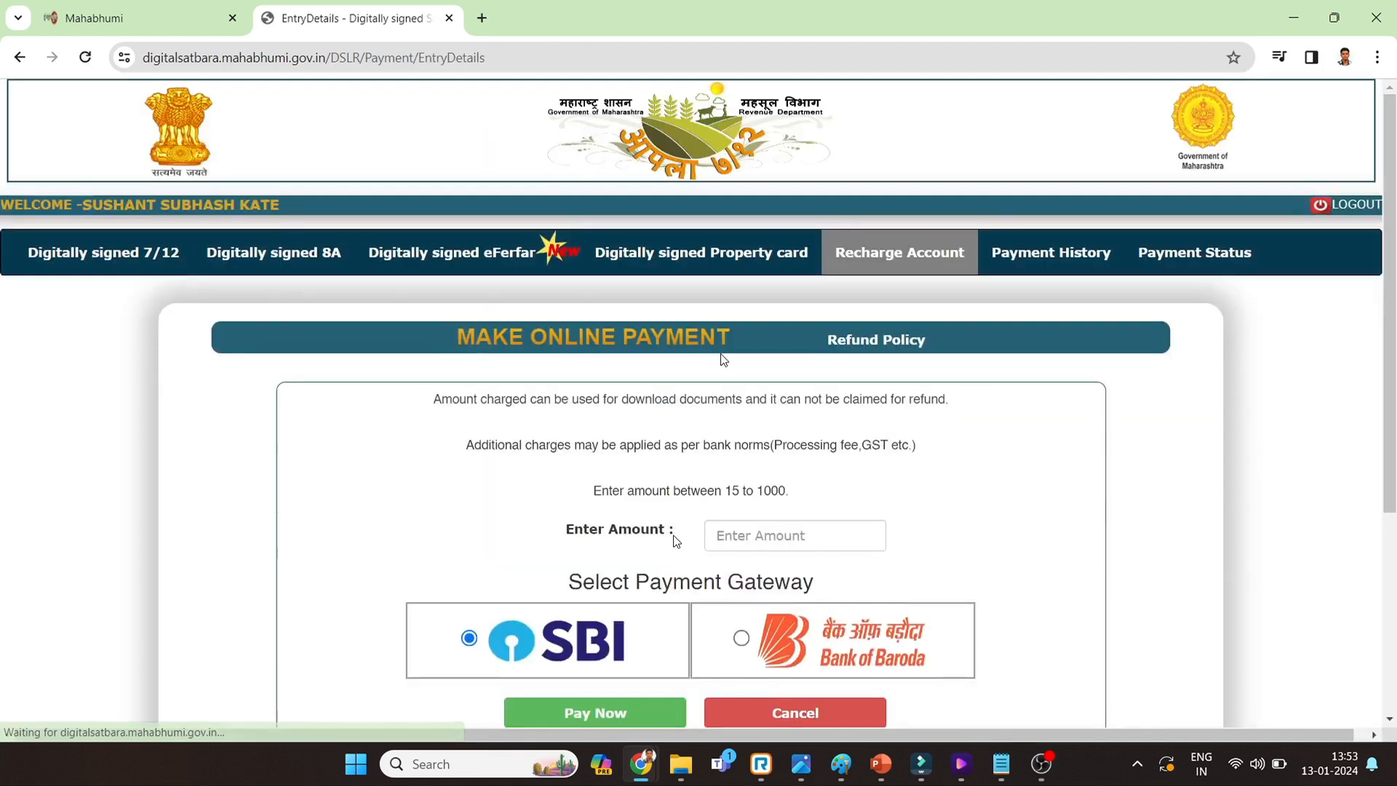
scroll(730, 445, "down", 4)
left_click(773, 271)
type("100")
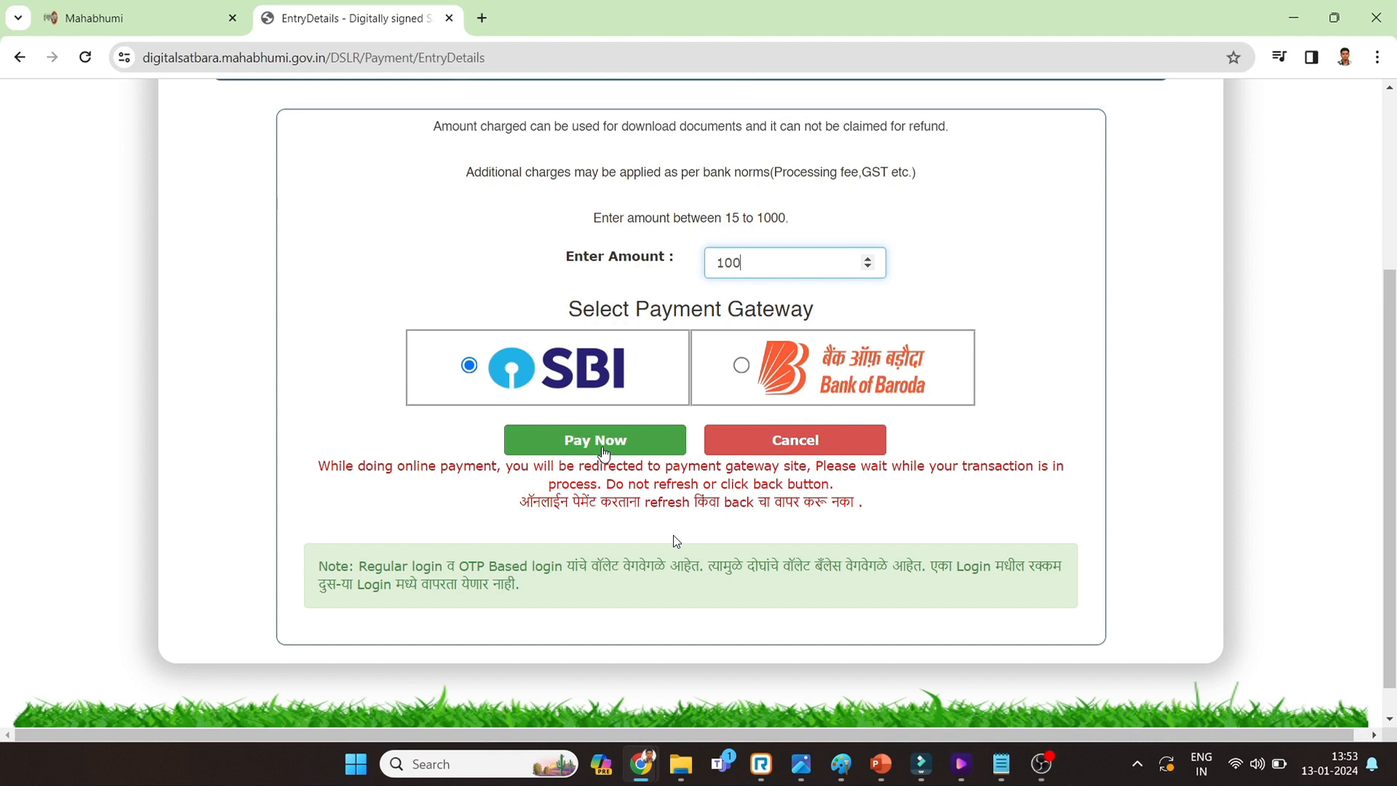
left_click(602, 442)
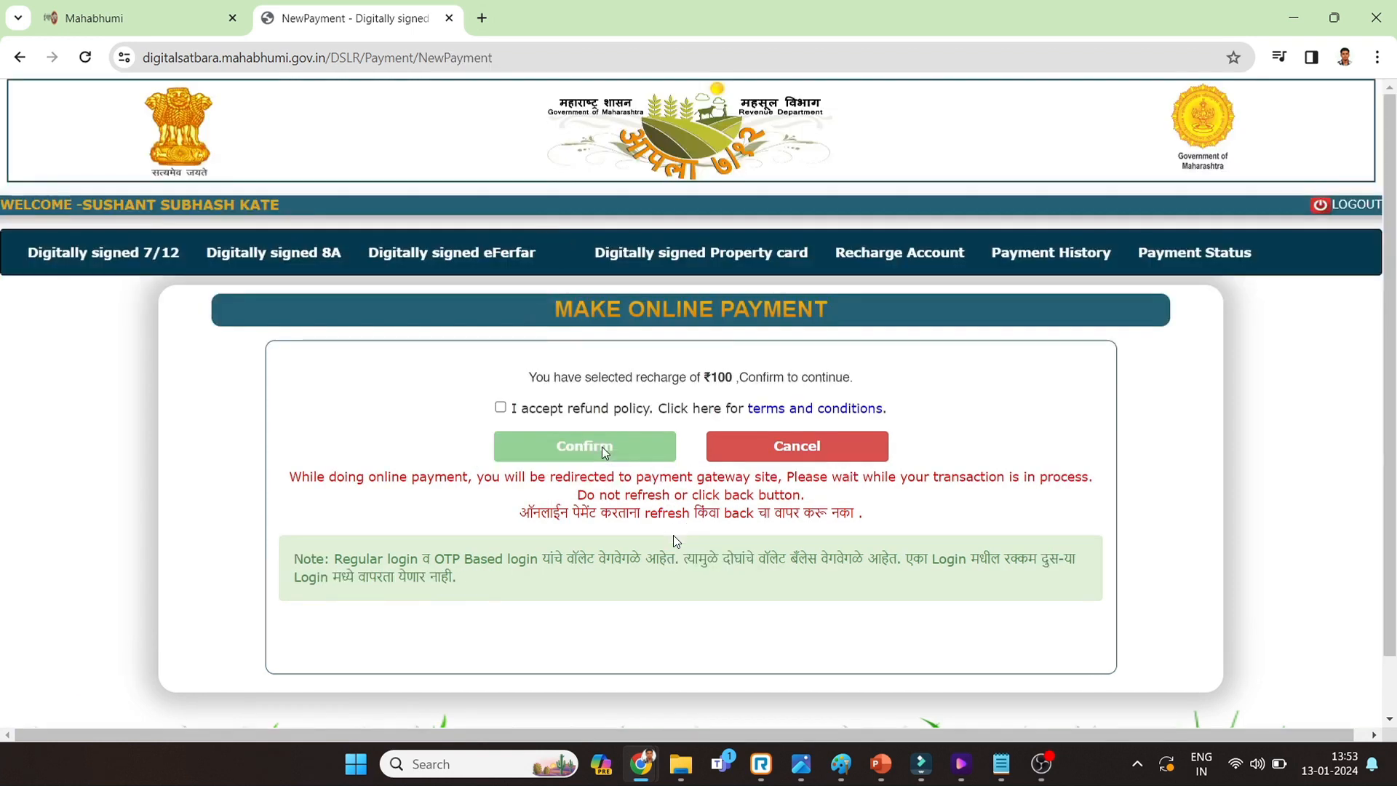
left_click(500, 408)
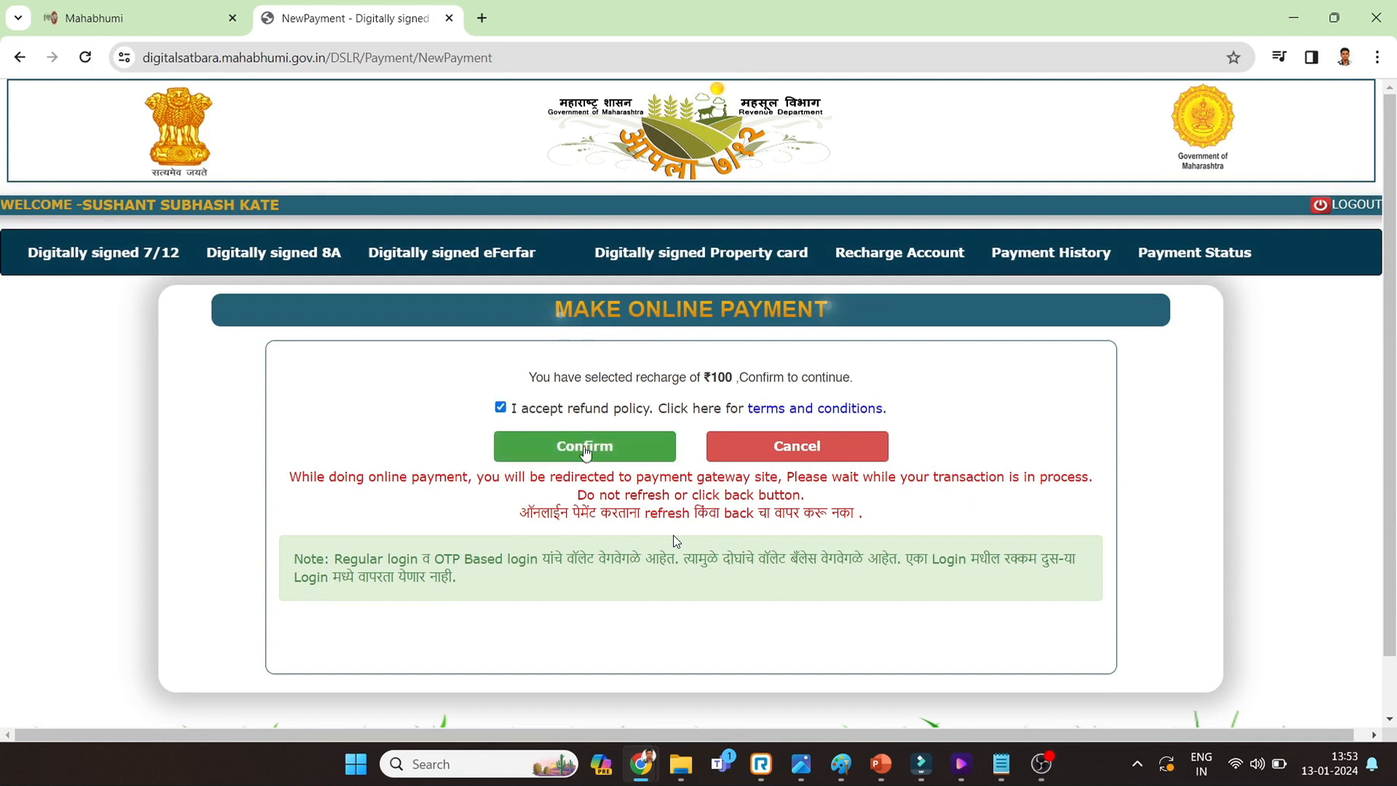
left_click(586, 448)
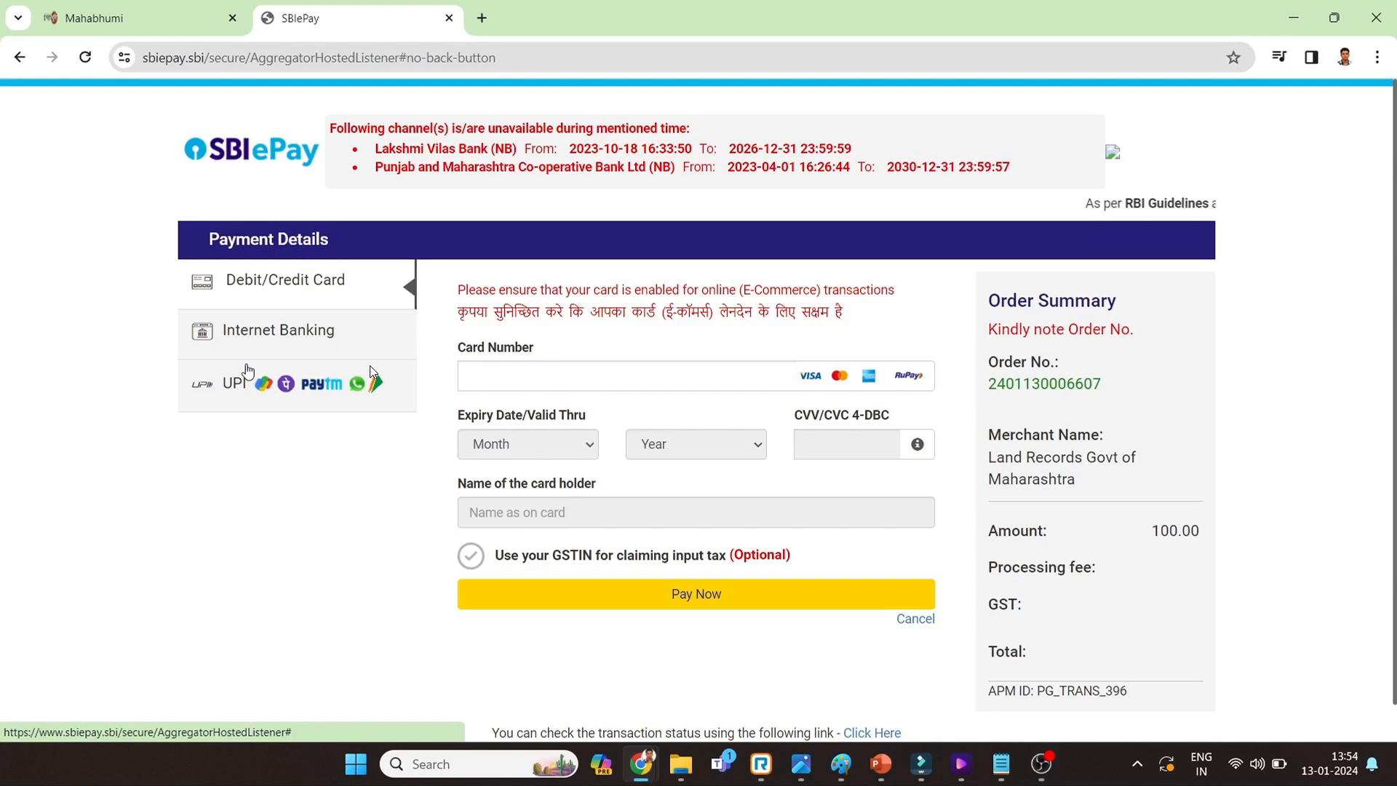
- Pay the ₹100 on SBIePay by UPI using the UPI QR option
left_click(247, 371)
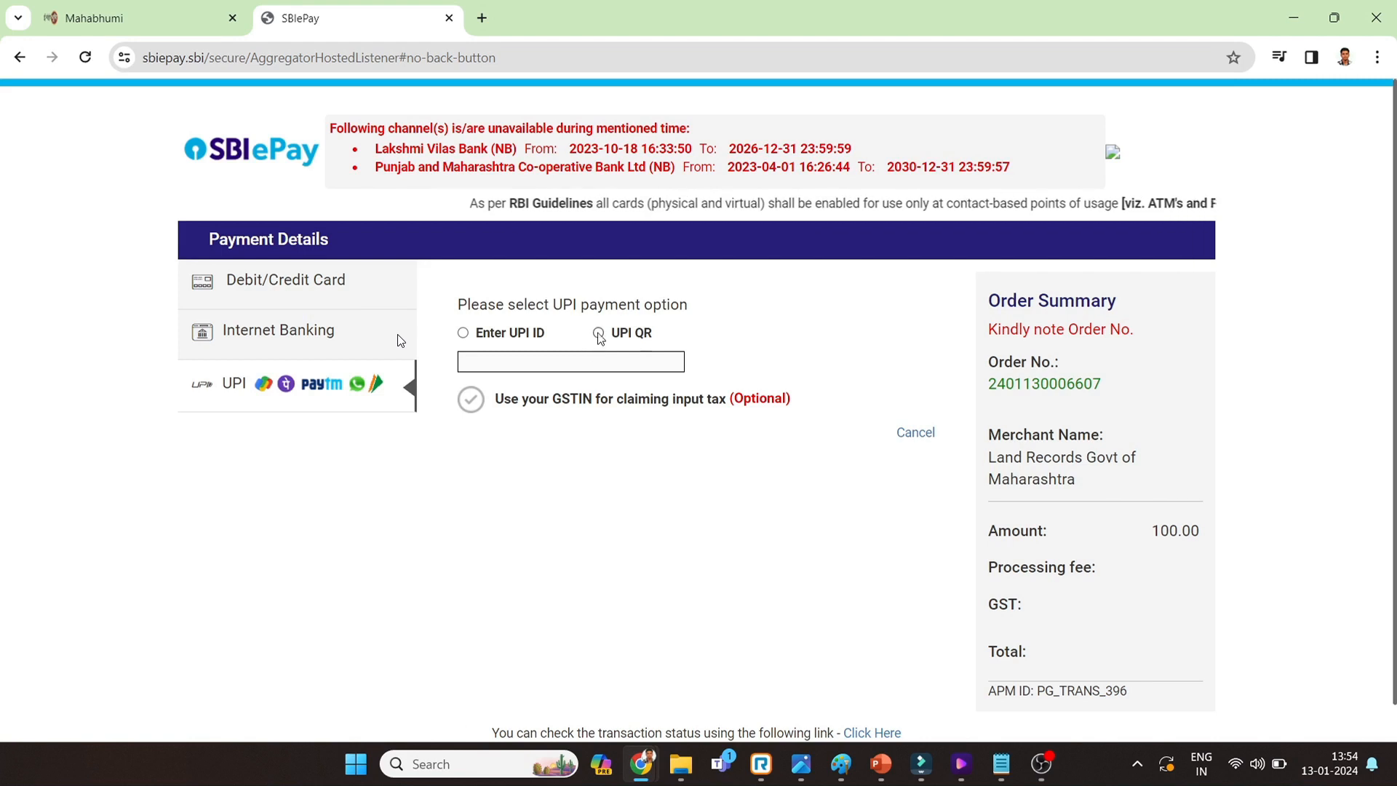
left_click(598, 333)
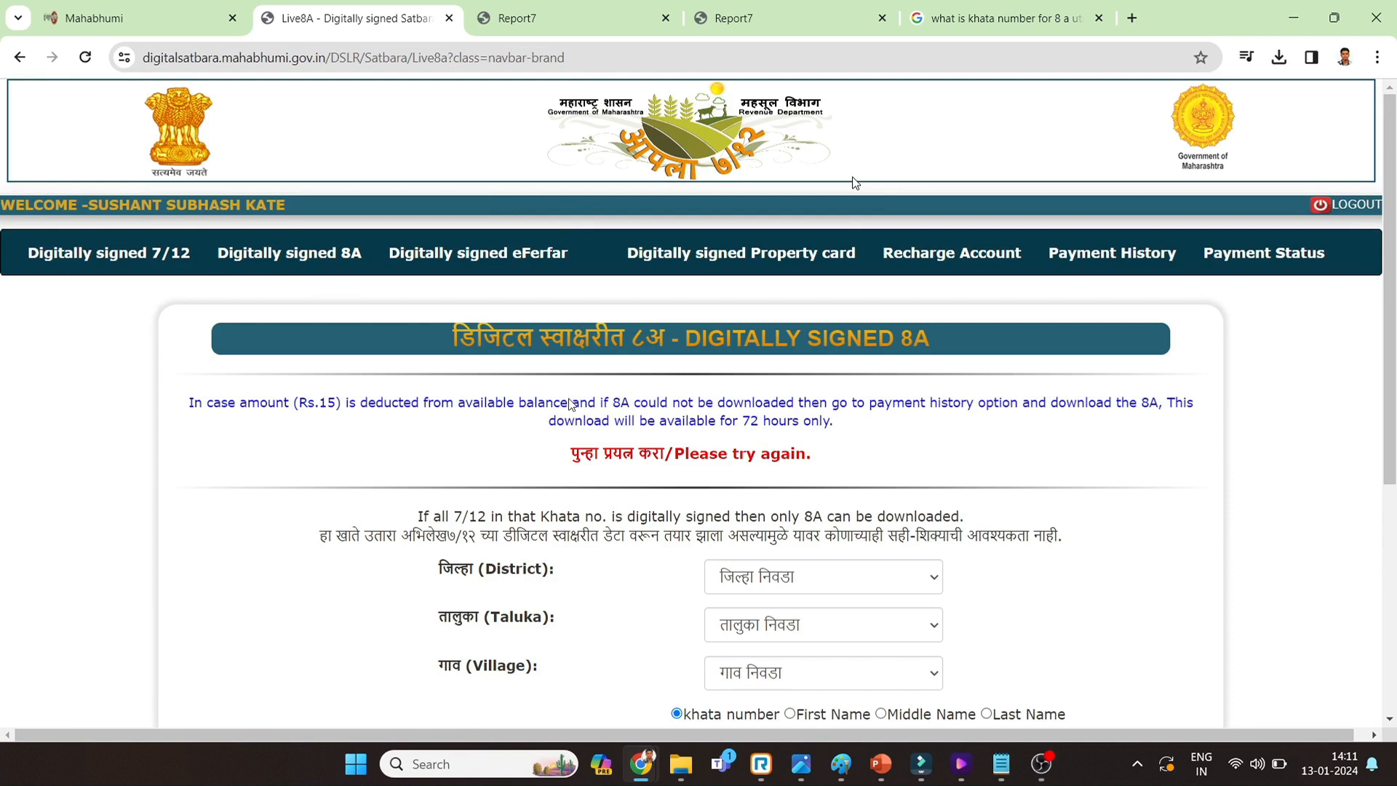
- Select District सांगली, Taluka कवठे महाकाळ and Village कोंगनोळी on the 8A form
scroll(572, 403, "down", 5)
scroll(573, 404, "up", 5)
scroll(573, 405, "down", 1)
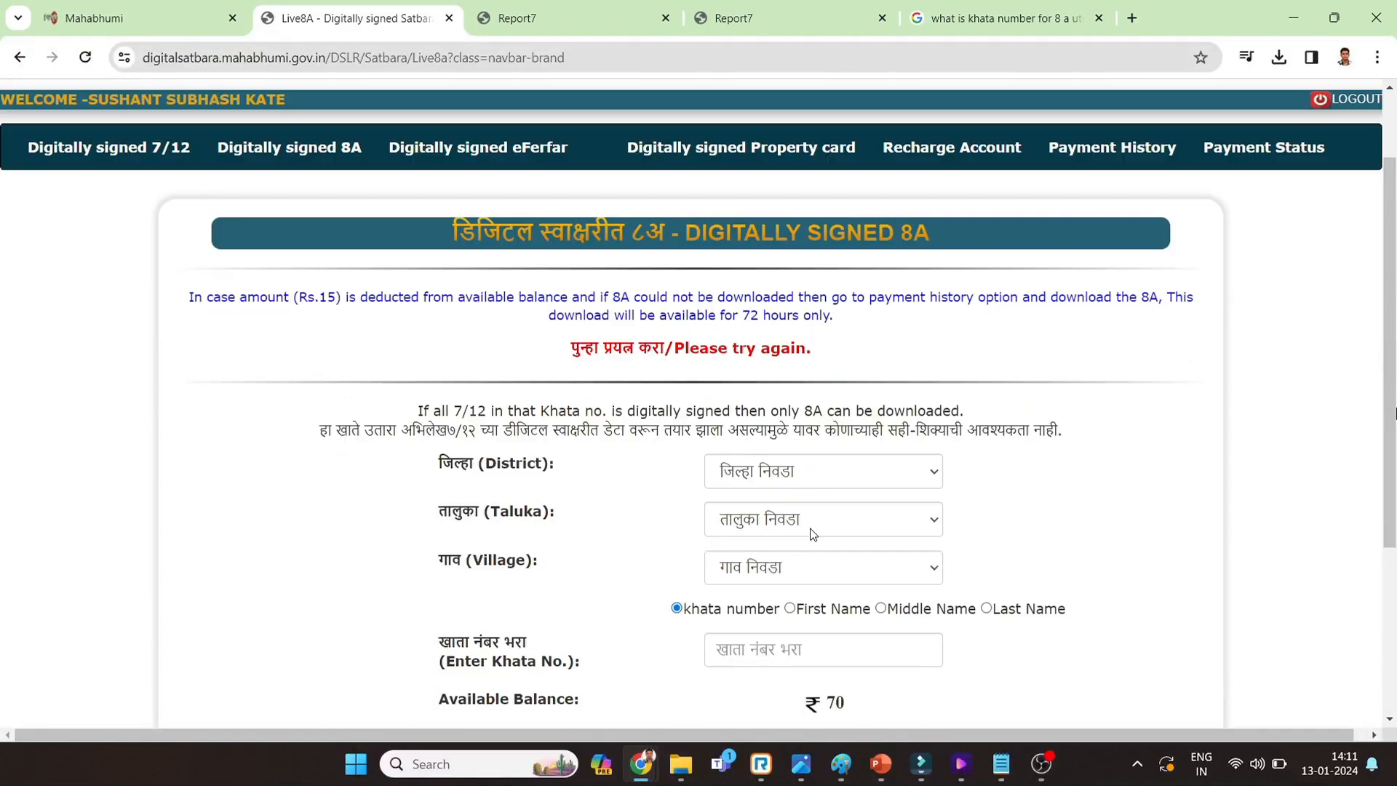
left_click(800, 460)
scroll(768, 320, "down", 4)
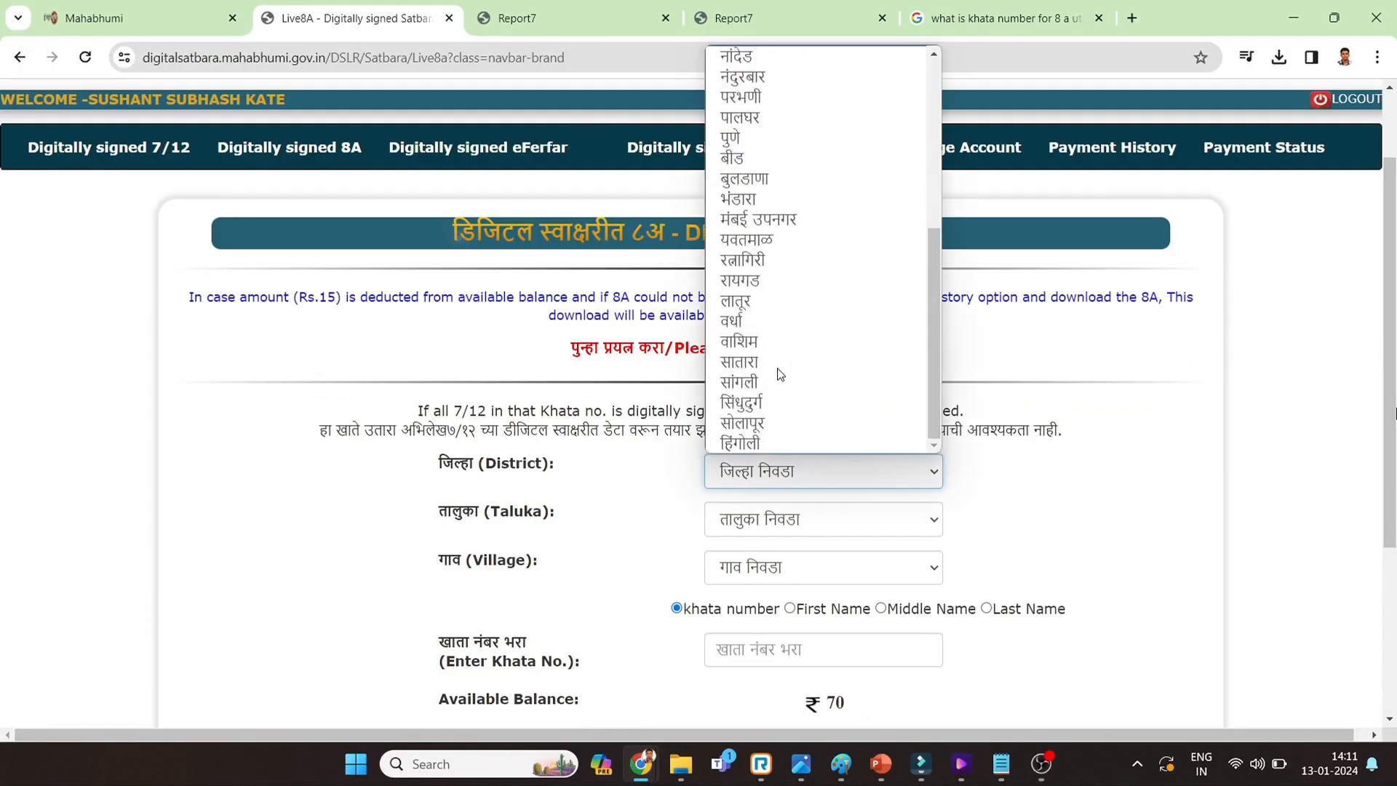
left_click(776, 364)
scroll(776, 364, "down", 3)
left_click(757, 245)
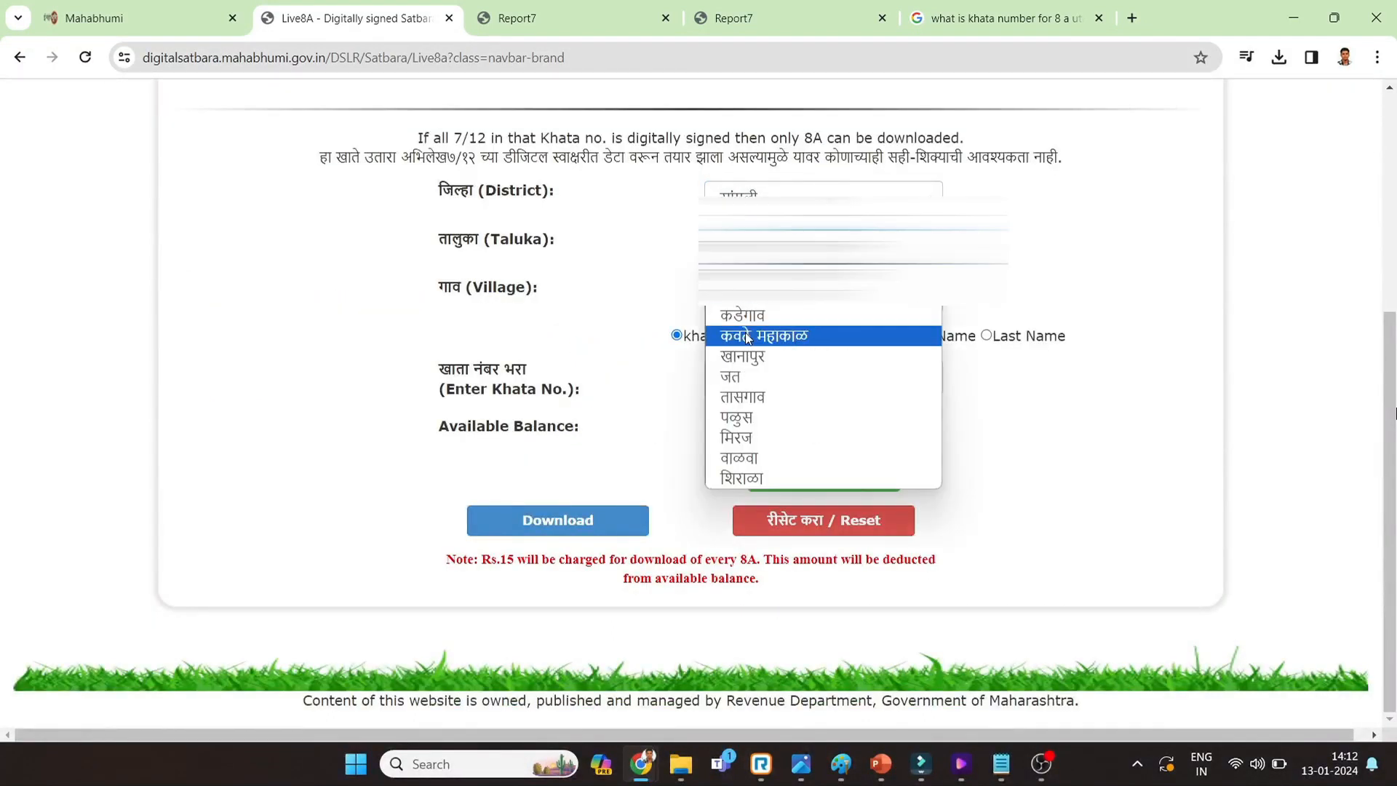
left_click(763, 336)
left_click(756, 295)
left_click(752, 644)
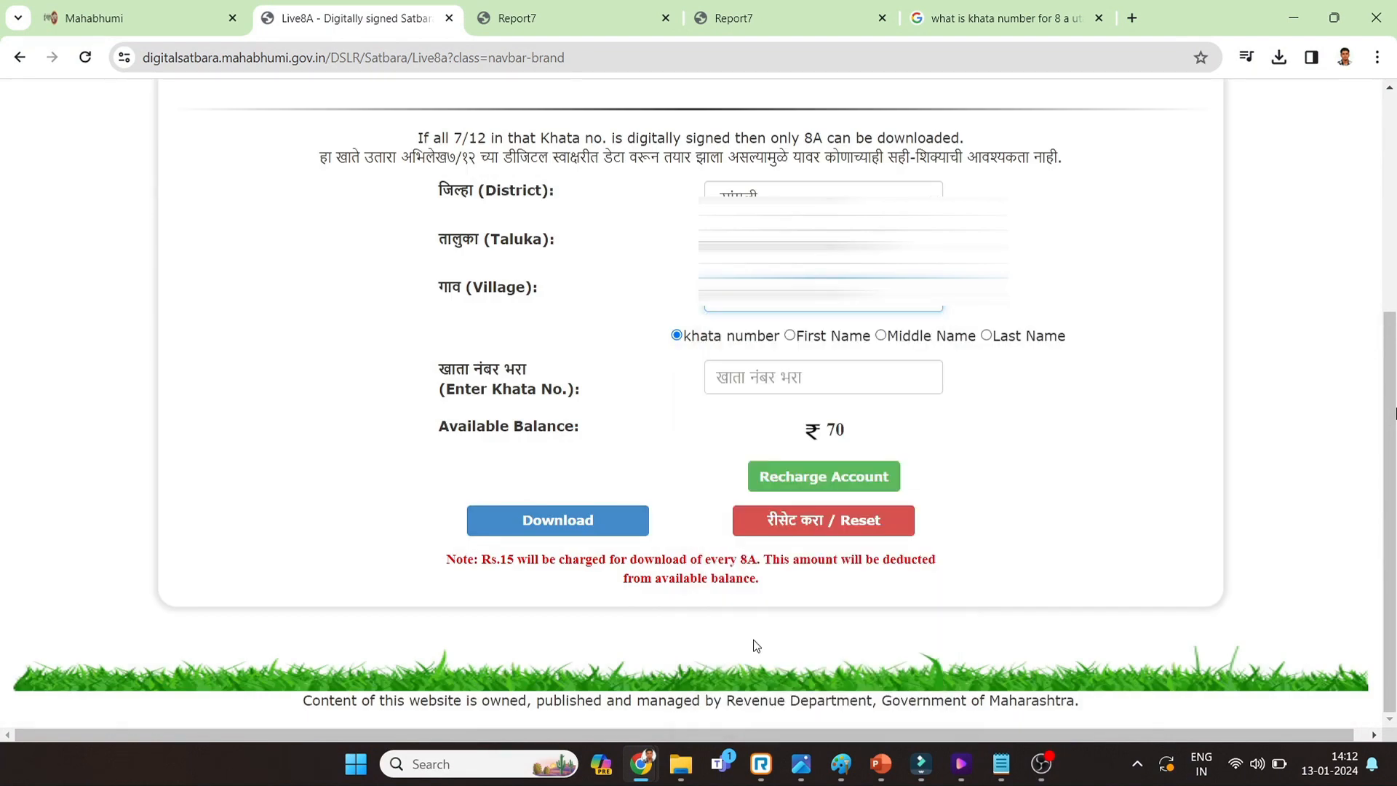
- Look up the khata in the earlier 7/12 PDFs and enter khata number 4
left_click(760, 378)
left_click(774, 23)
left_click(618, 18)
left_click(764, 15)
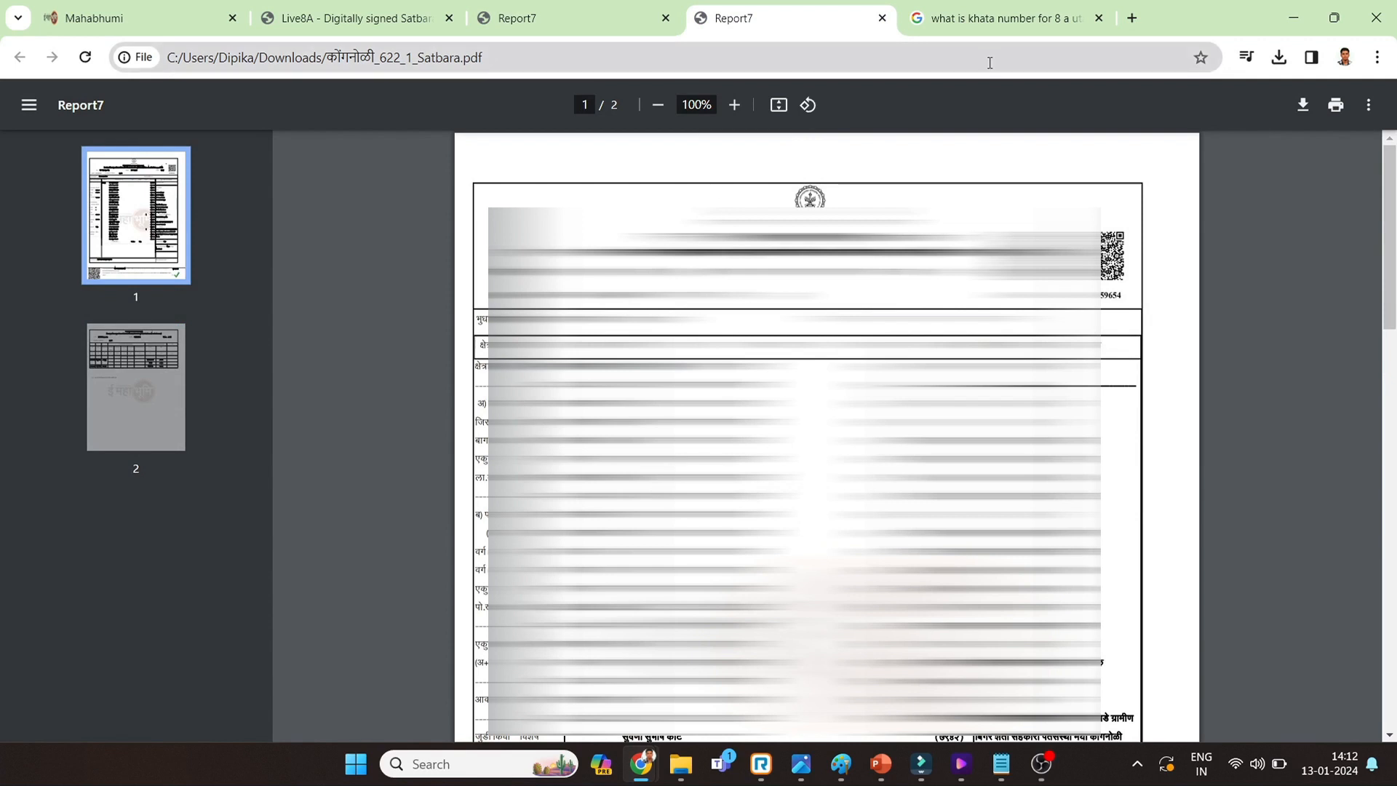
left_click(357, 17)
type("4")
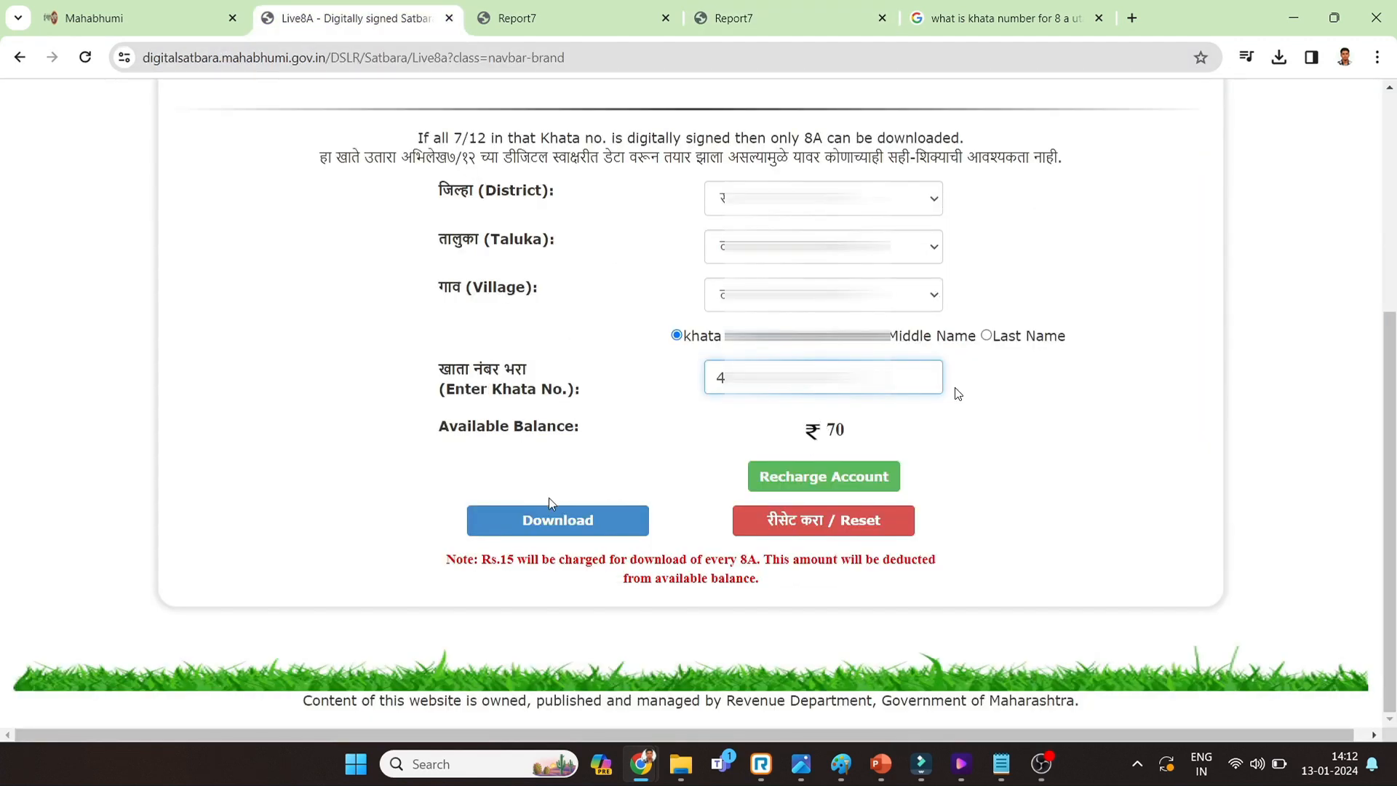
- Download the 8A, accept the Rs.15 deduction, and open the downloaded PDF
left_click(553, 509)
key("Escape")
left_click(556, 523)
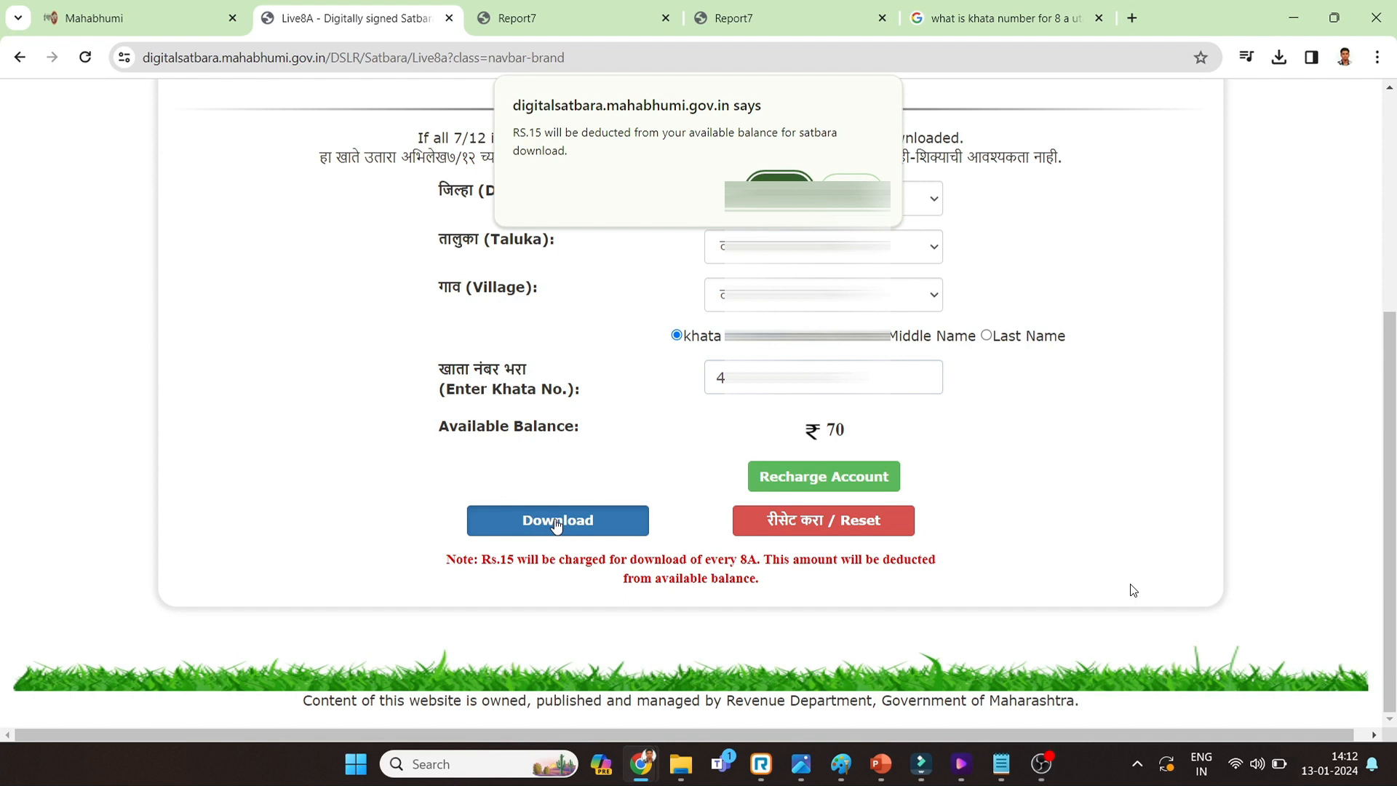
key("Return")
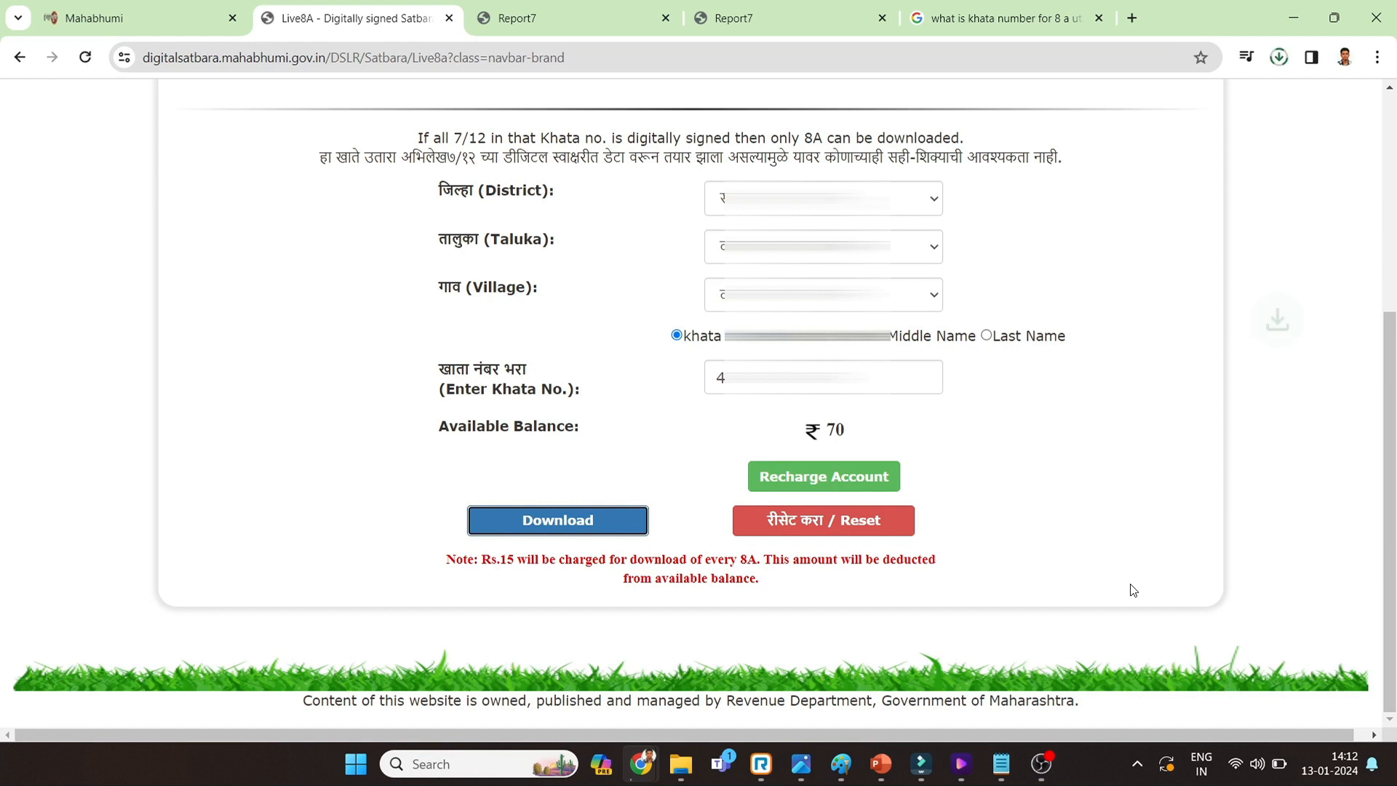
left_click(1125, 102)
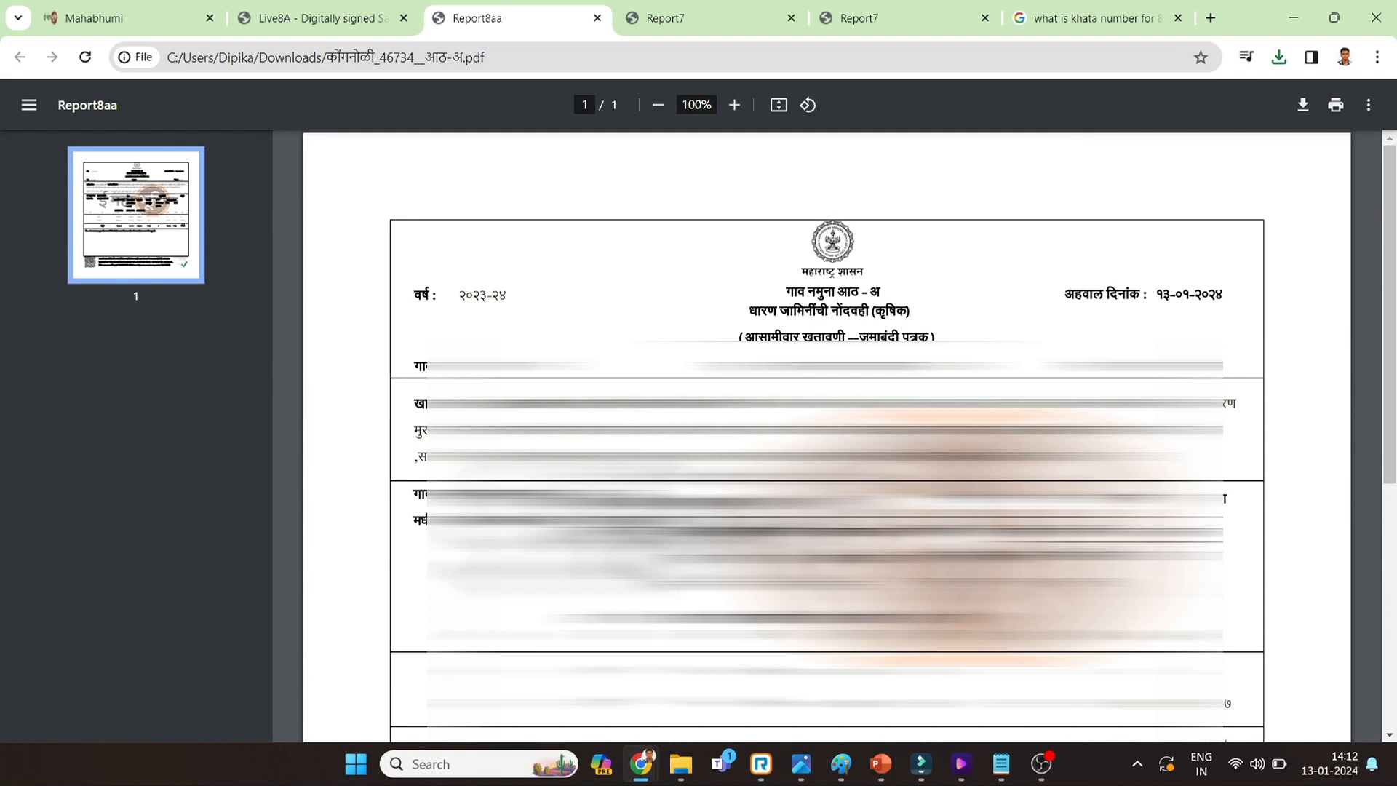
- Scroll through the one-page 8A PDF to the QR code and green signature tick
scroll(826, 436, "down", 3)
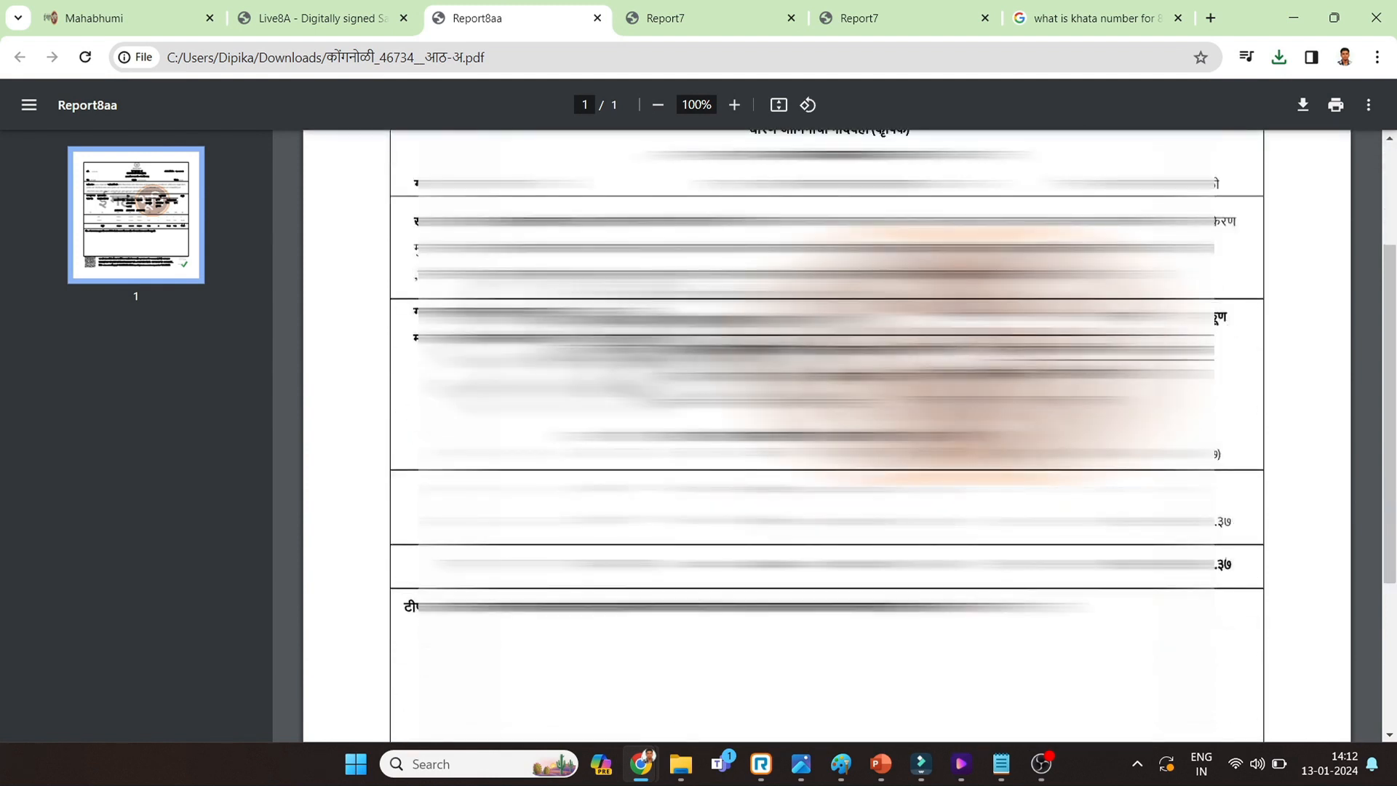
scroll(826, 436, "up", 3)
scroll(826, 437, "down", 6)
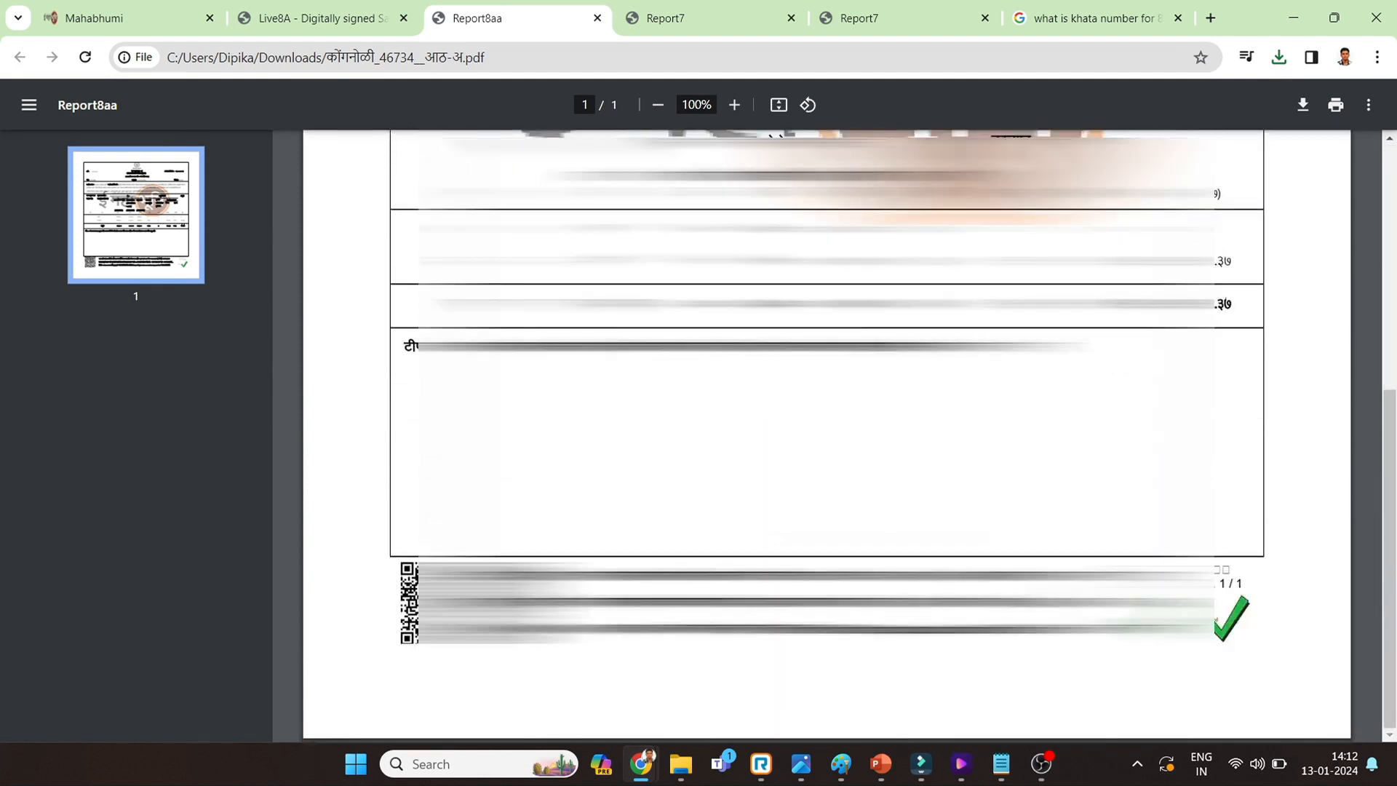